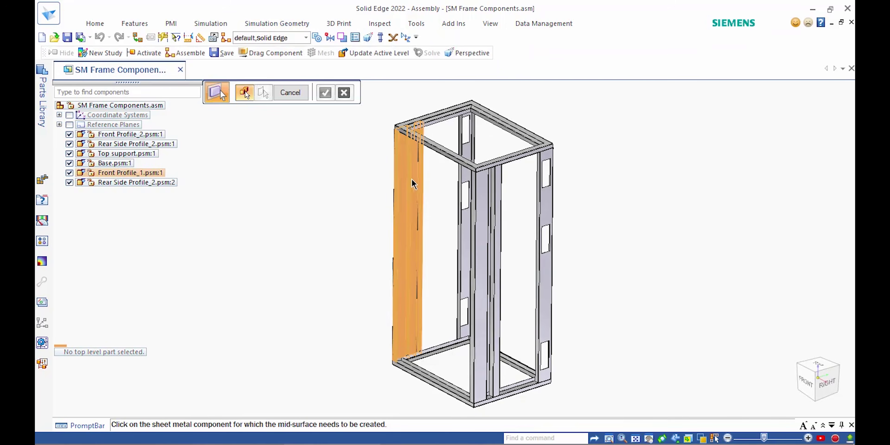
# - Create a mid-surface with an offset ratio of 0 for the Front Profile_1 component
pyautogui.click(325, 92)
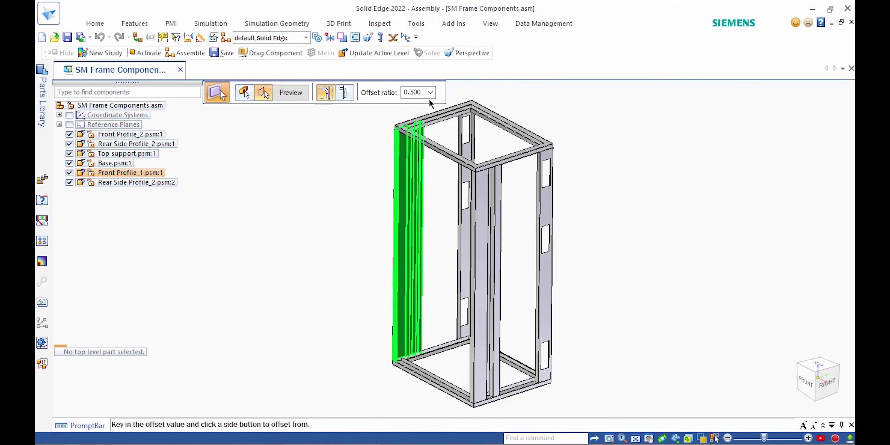
pyautogui.write('0')
pyautogui.press('Return')
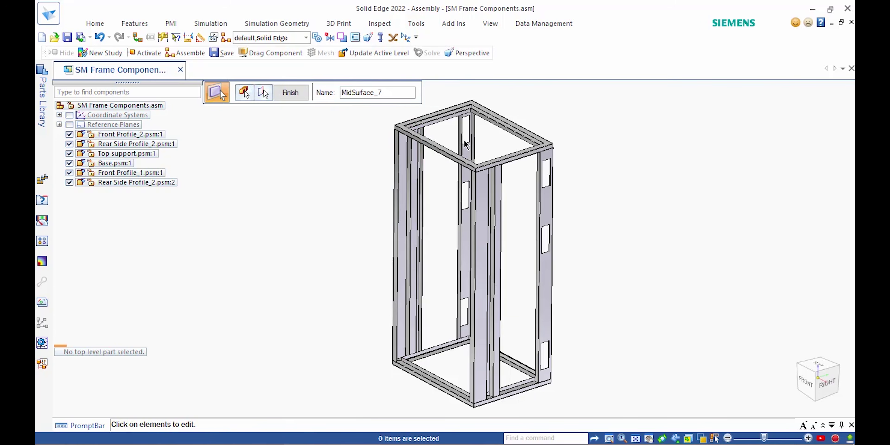
pyautogui.rightClick(432, 112)
# - Create a mid-surface for the rear side profile on the same side of the frame as Front Profile_1
pyautogui.click(456, 135)
pyautogui.rightClick(457, 135)
pyautogui.press('Return')
pyautogui.rightClick(325, 143)
pyautogui.rightClick(308, 150)
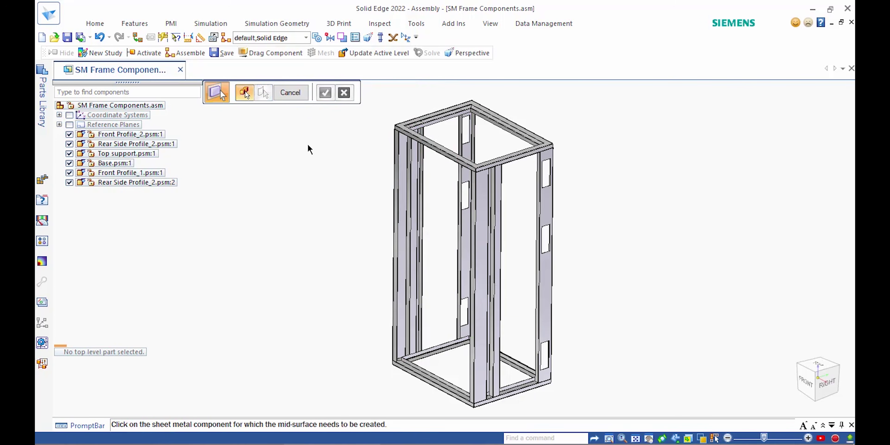
# - Create mid-surfaces for the rear side profile on the opposite side of the frame and for Front Profile_2
pyautogui.click(533, 186)
pyautogui.rightClick(538, 190)
pyautogui.press('Return')
pyautogui.rightClick(583, 175)
pyautogui.click(482, 215)
pyautogui.rightClick(482, 215)
pyautogui.press('Return')
pyautogui.rightClick(590, 165)
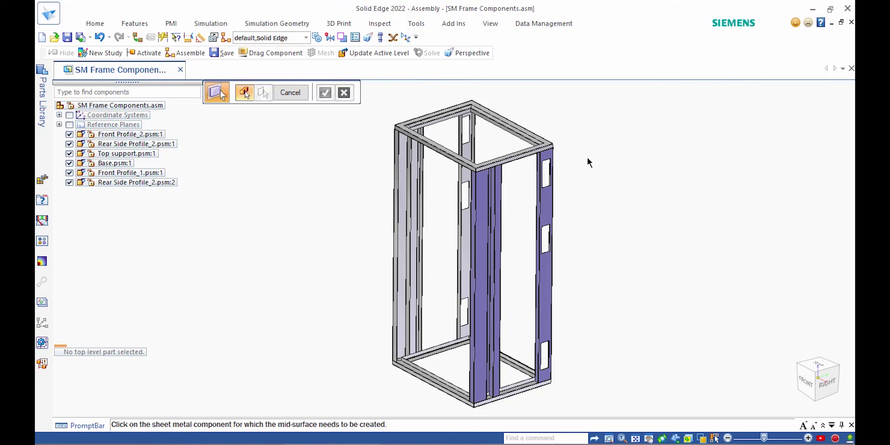
# - Create mid-surfaces for the top support and the base, and finish the Mid-Surface command
pyautogui.click(517, 137)
pyautogui.rightClick(518, 136)
pyautogui.press('Return')
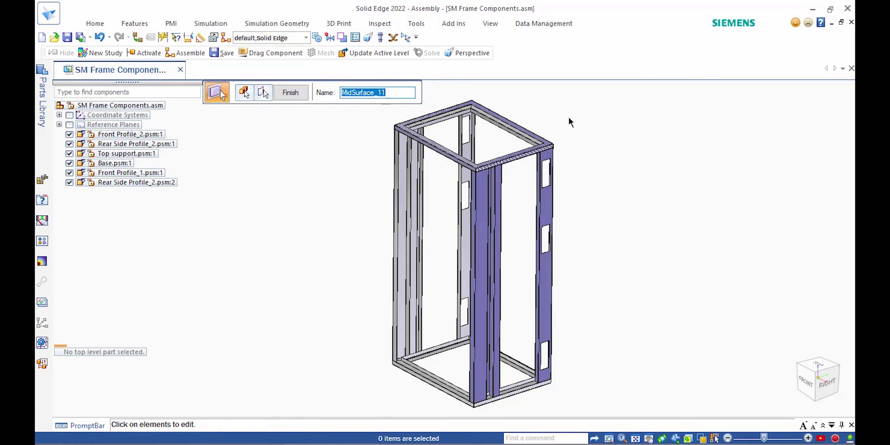
pyautogui.rightClick(569, 118)
pyautogui.click(514, 392)
pyautogui.rightClick(514, 391)
pyautogui.press('Return')
pyautogui.press('Return')
pyautogui.rightClick(620, 239)
pyautogui.click(293, 92)
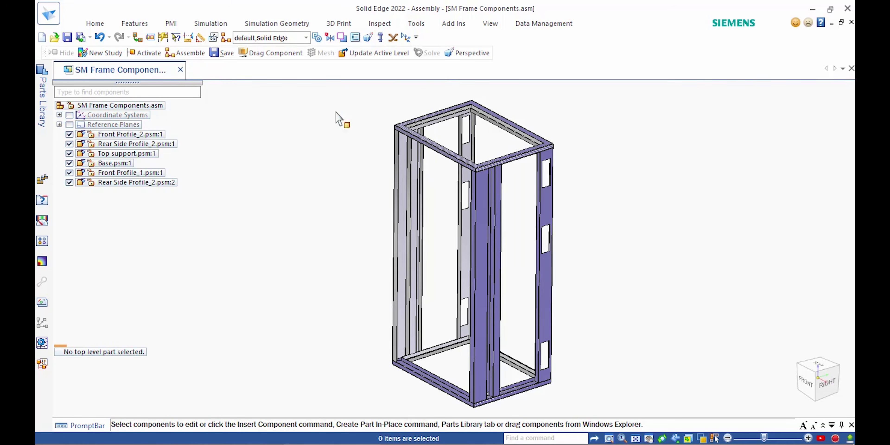
# - Hide all the sheet metal components of the frame, leaving the mid-surfaces displayed
pyautogui.moveTo(341, 90); pyautogui.dragTo(589, 406)
pyautogui.rightClick(316, 182)
pyautogui.click(339, 179)
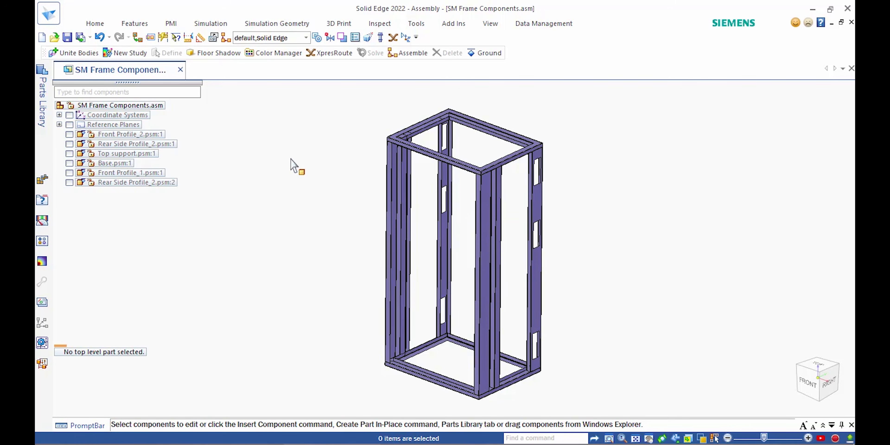
# - Keep the simulation tree docked open and unite all six mid-surfaces into a single body
pyautogui.click(43, 261)
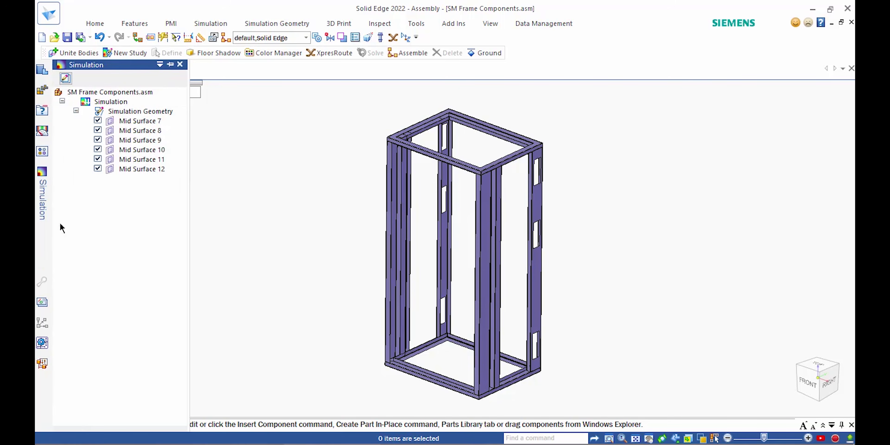
pyautogui.click(170, 64)
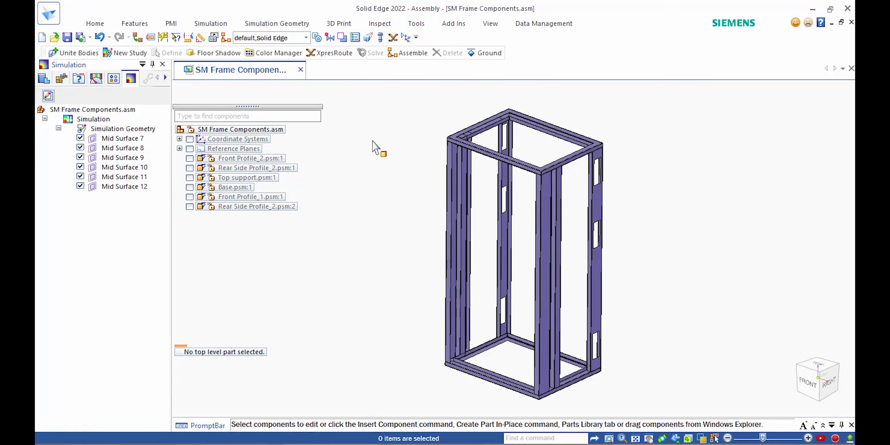
pyautogui.click(273, 24)
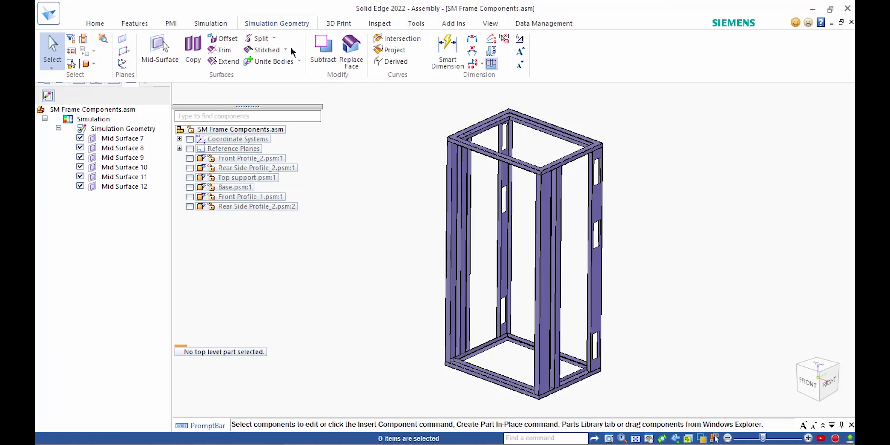
pyautogui.click(299, 62)
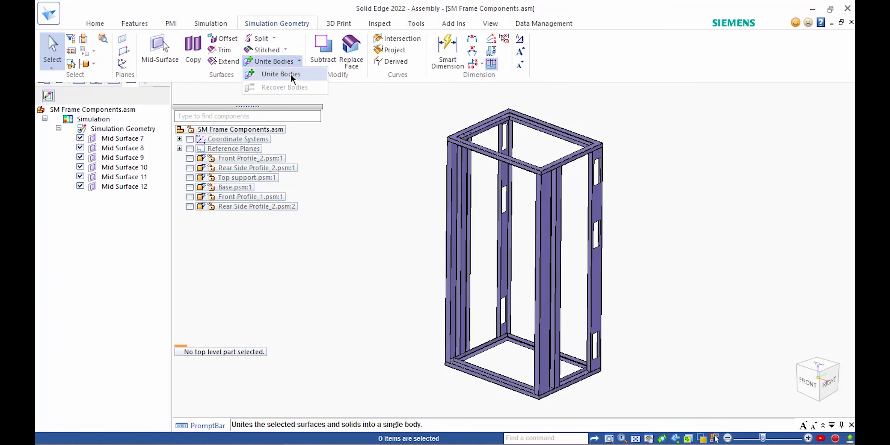
pyautogui.click(281, 74)
pyautogui.moveTo(394, 90); pyautogui.dragTo(655, 408)
pyautogui.rightClick(659, 254)
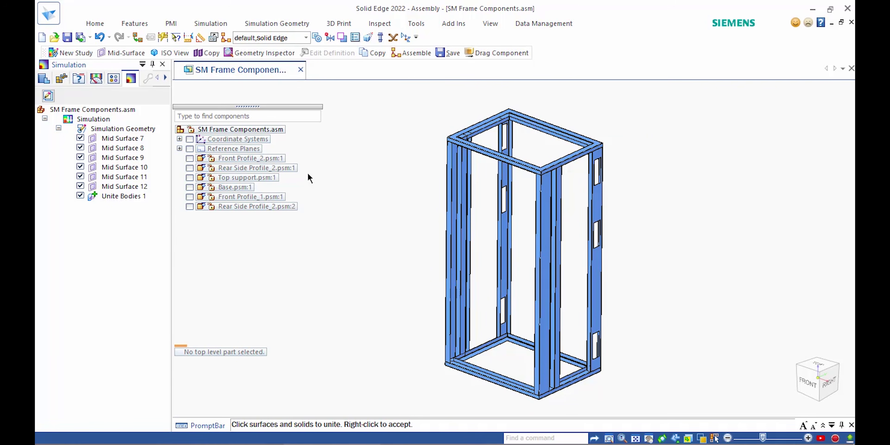
pyautogui.press('Escape')
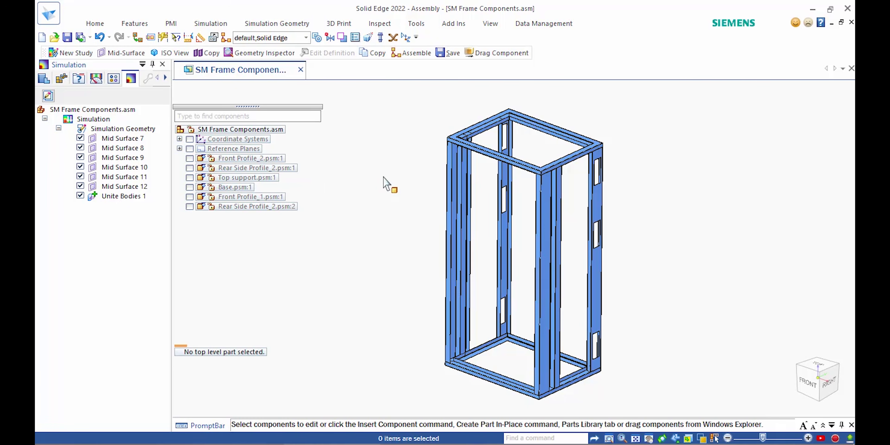
# - Create a Linear Static study with the Mixed and General Bodies mesh type and include the united body
pyautogui.click(110, 129)
pyautogui.click(96, 122)
pyautogui.rightClick(95, 122)
pyautogui.click(124, 142)
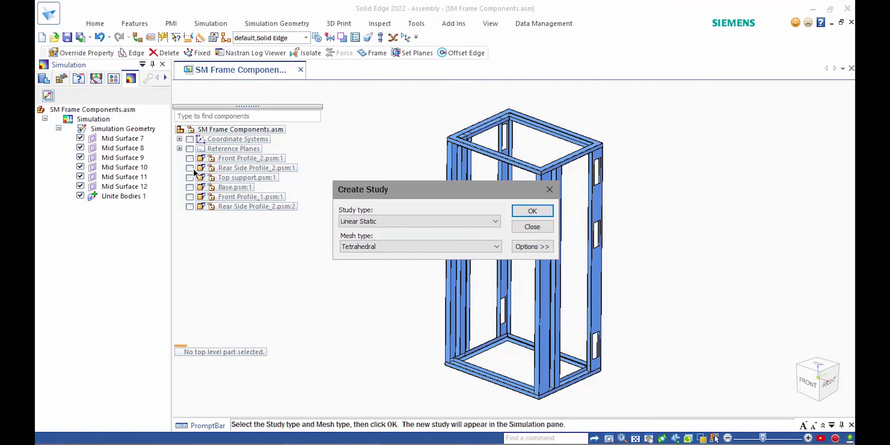
pyautogui.click(385, 248)
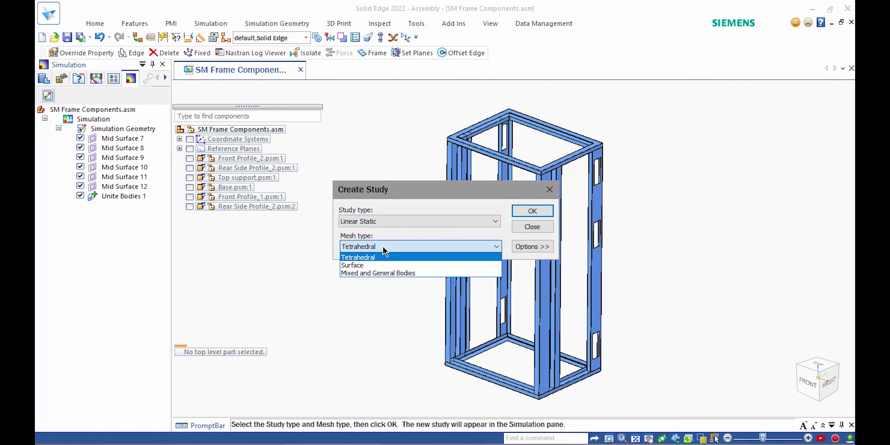
pyautogui.click(380, 274)
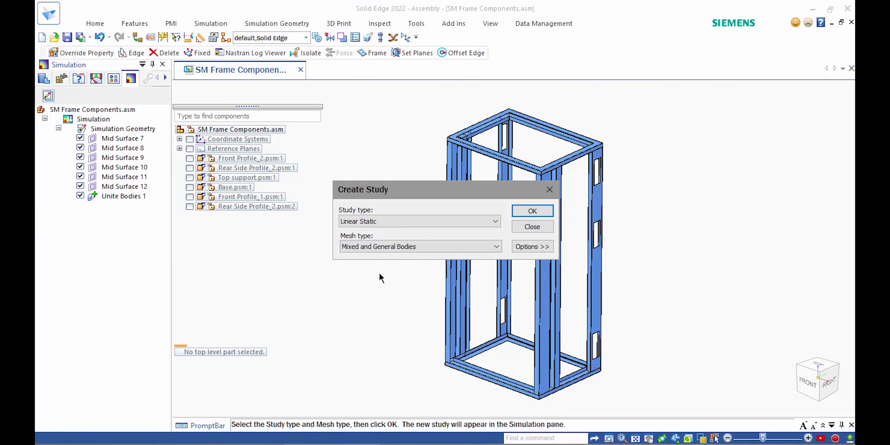
pyautogui.click(532, 211)
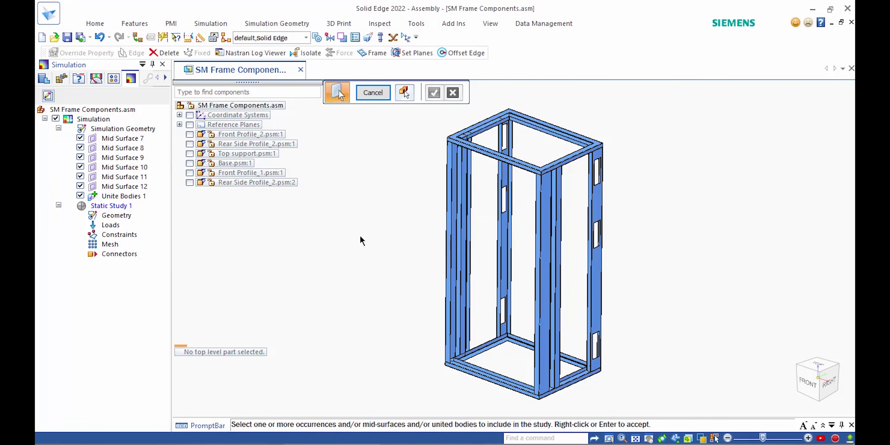
pyautogui.click(464, 207)
pyautogui.rightClick(398, 182)
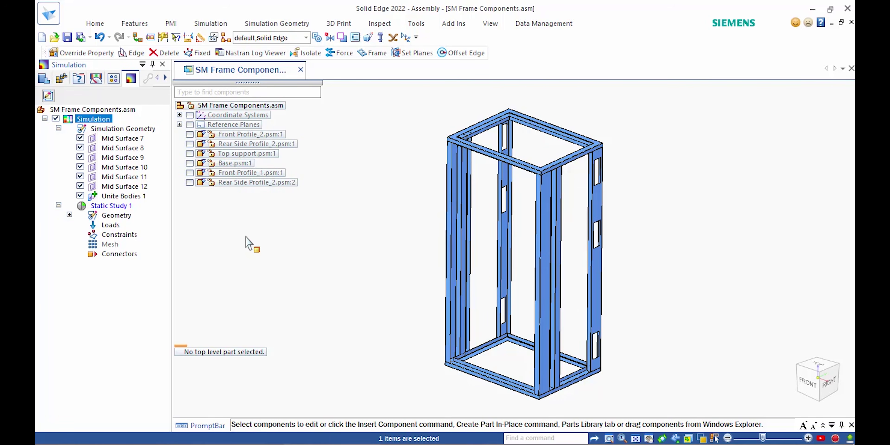
# - Set the material of the study's united body to Aluminum, 1060
pyautogui.click(70, 215)
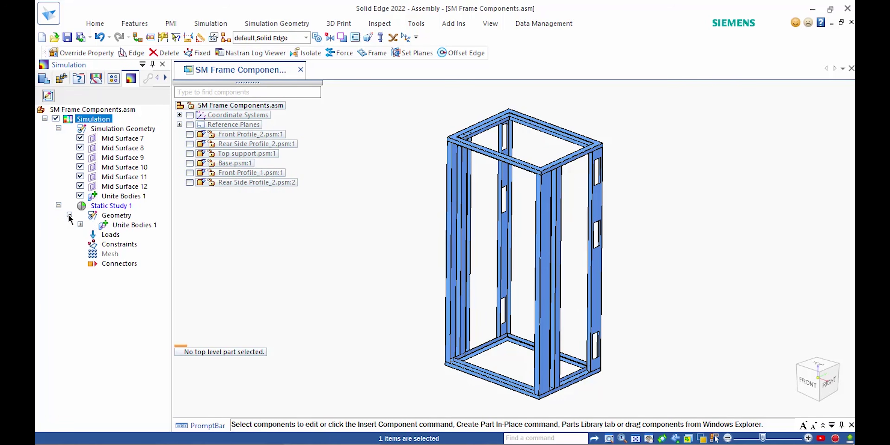
pyautogui.click(80, 225)
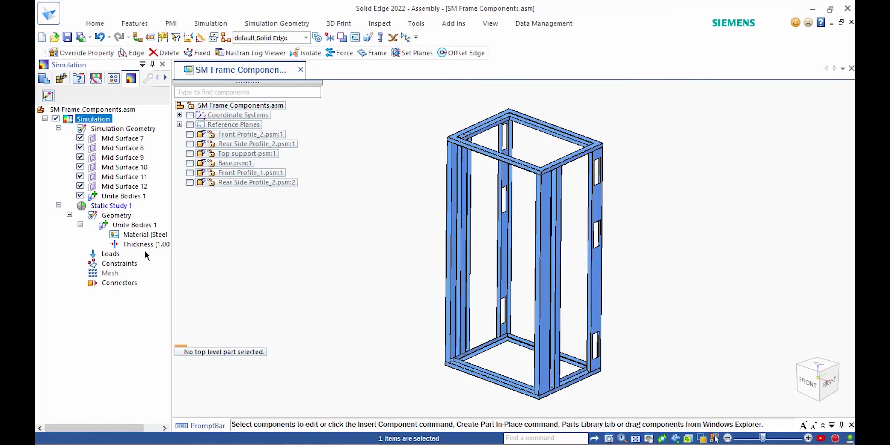
pyautogui.doubleClick(144, 237)
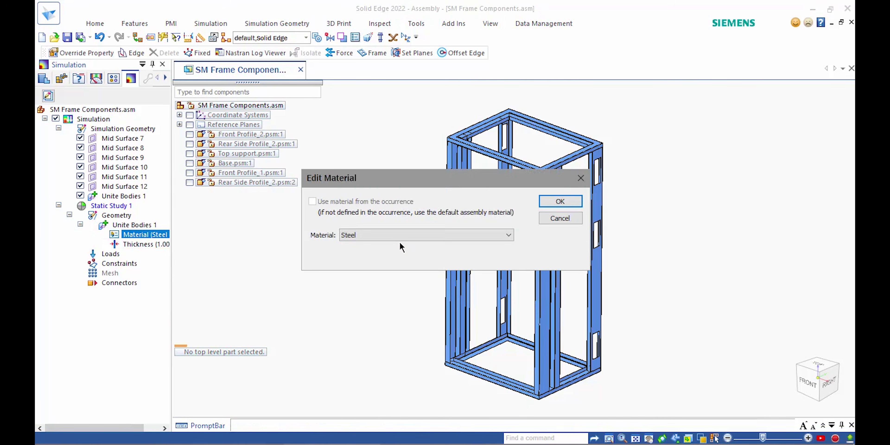
pyautogui.click(401, 240)
pyautogui.moveTo(510, 140); pyautogui.dragTo(511, 93)
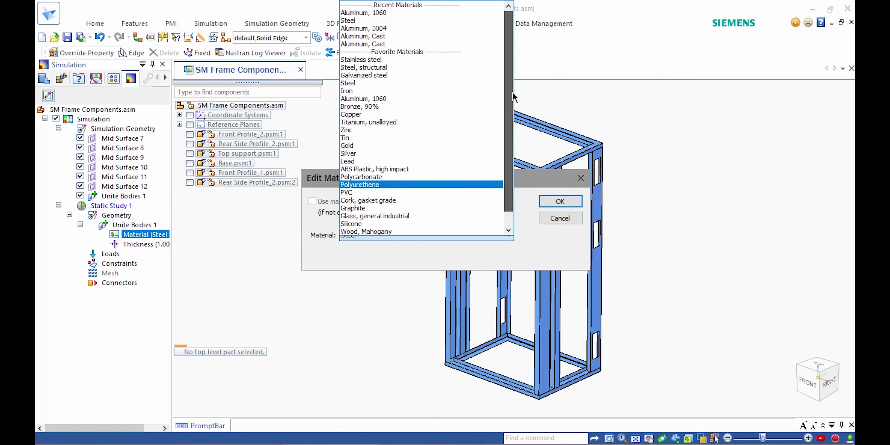
pyautogui.click(375, 14)
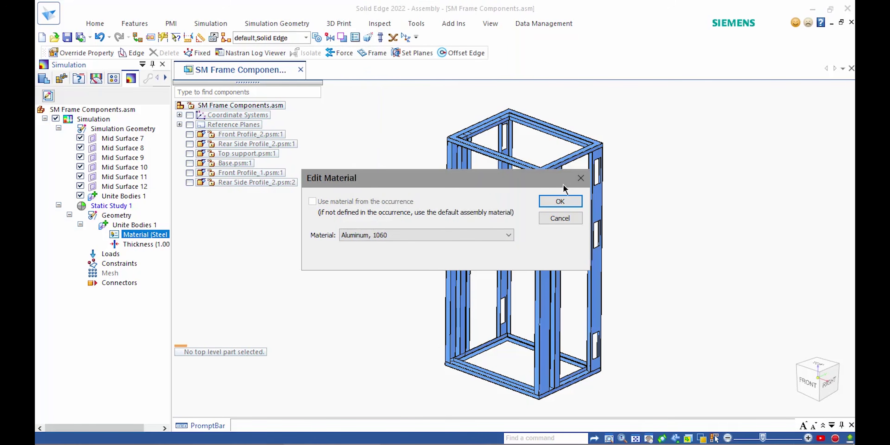
pyautogui.click(567, 202)
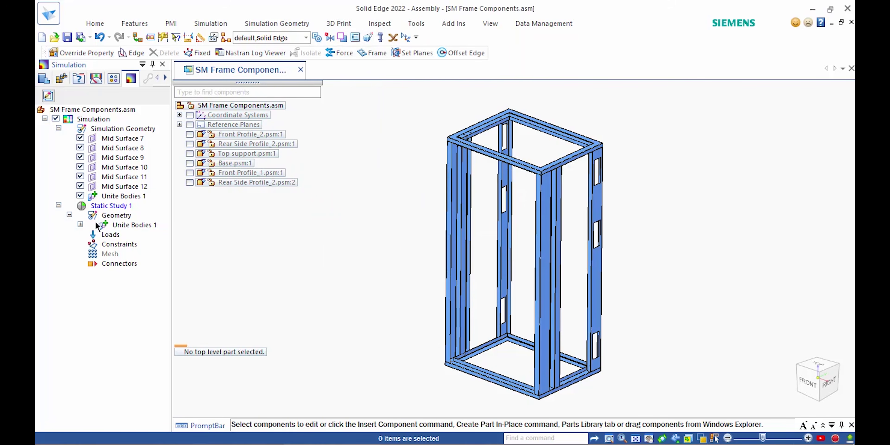
# - Set the mesh thickness of the study's united body to 1.5 mm
pyautogui.click(80, 224)
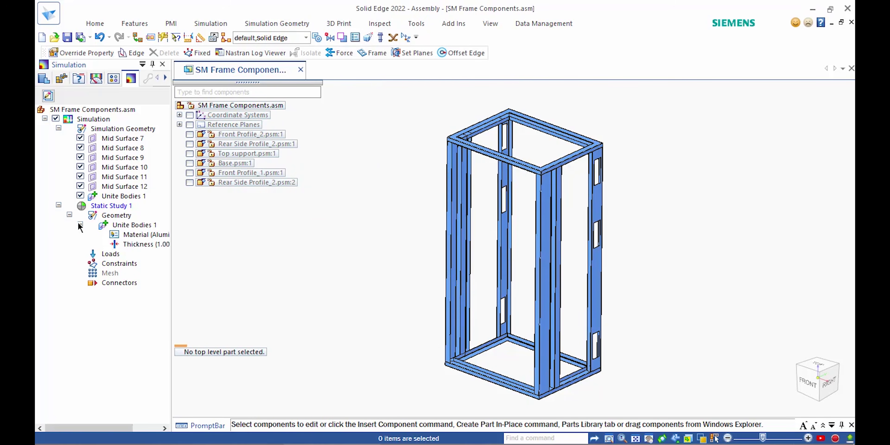
pyautogui.doubleClick(139, 245)
pyautogui.tripleClick(435, 222)
pyautogui.write('1.5')
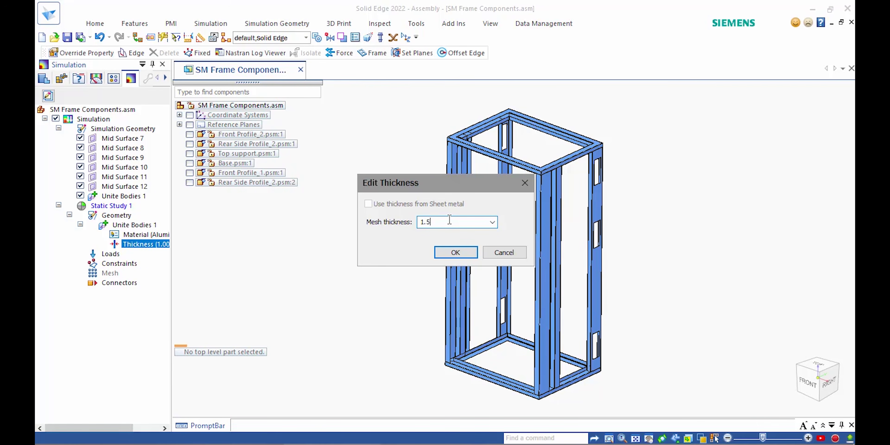
pyautogui.click(466, 254)
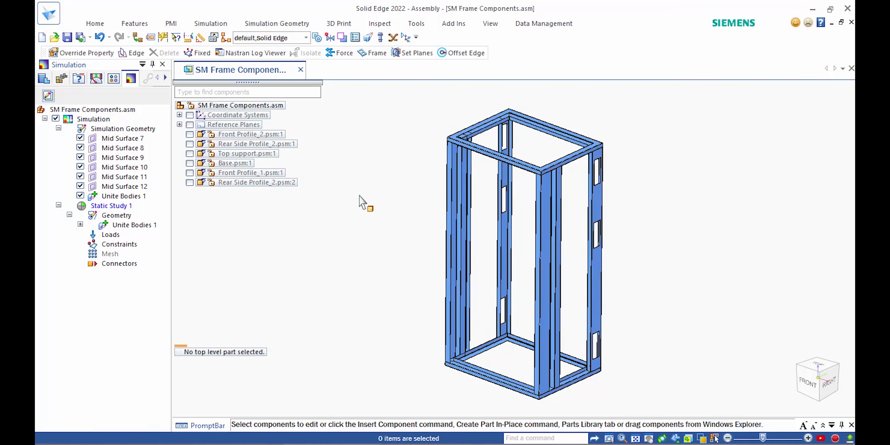
# - Start a property override with material Aluminum, 1060 and a thickness of 3 mm
pyautogui.click(227, 23)
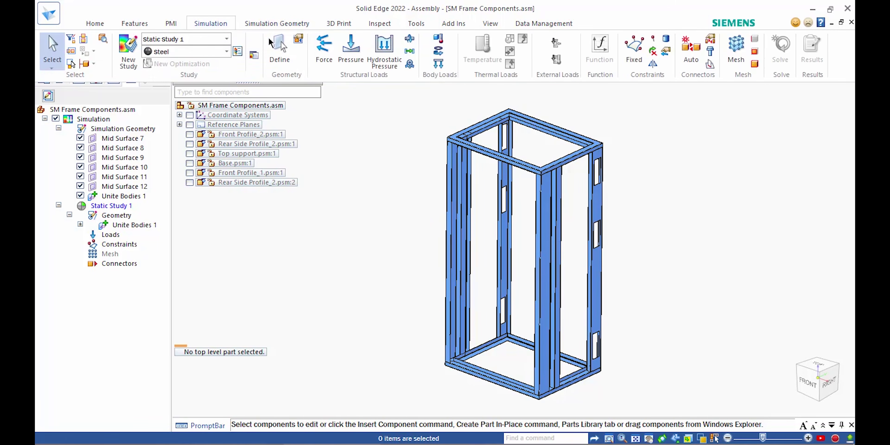
pyautogui.click(298, 40)
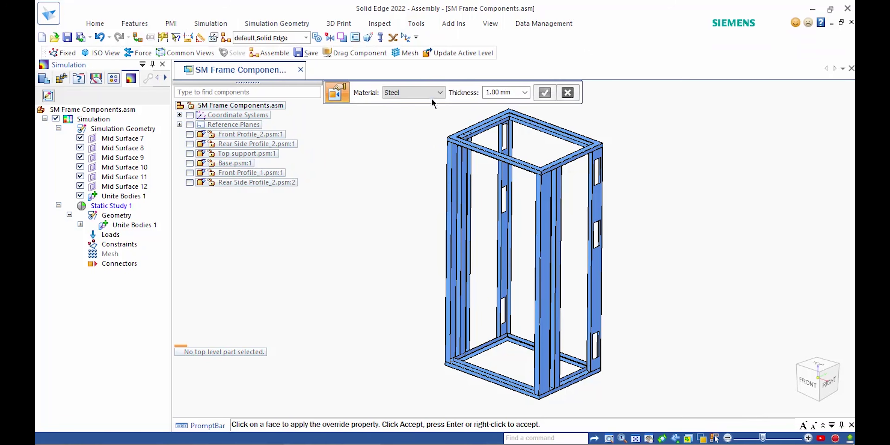
pyautogui.click(438, 92)
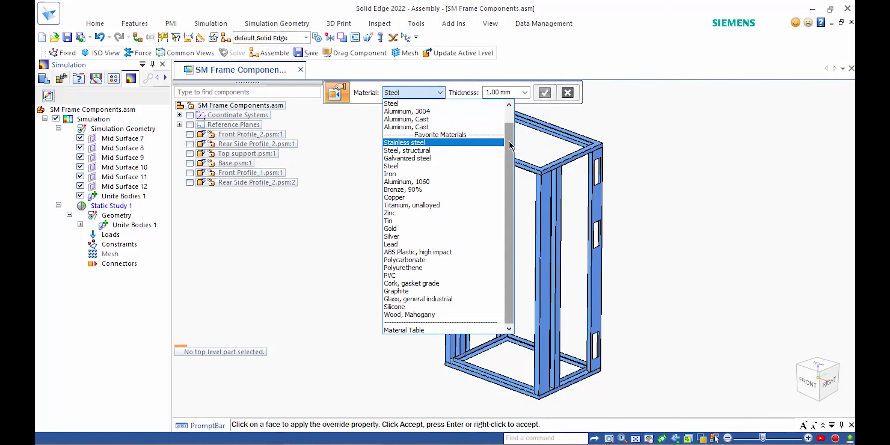
pyautogui.moveTo(509, 142); pyautogui.dragTo(508, 125)
pyautogui.click(432, 111)
pyautogui.click(500, 92)
pyautogui.write('3')
pyautogui.press('Tab')
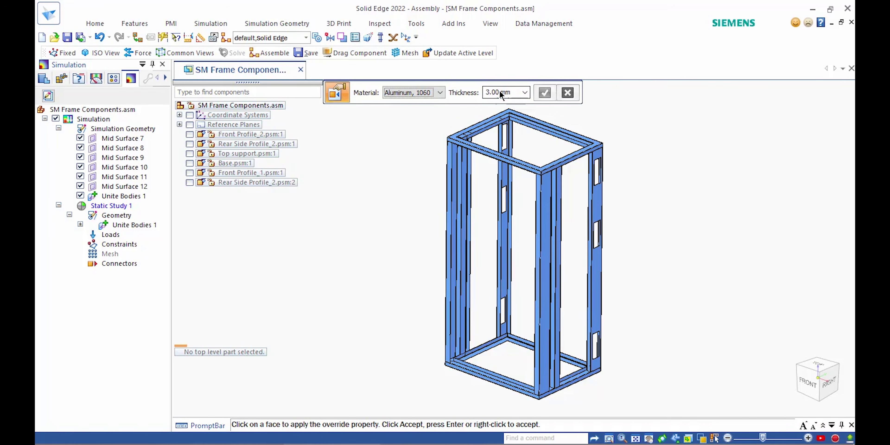
# - Apply the property override to the faces of the frame's top support and base, selecting them in the front view
pyautogui.click(807, 382)
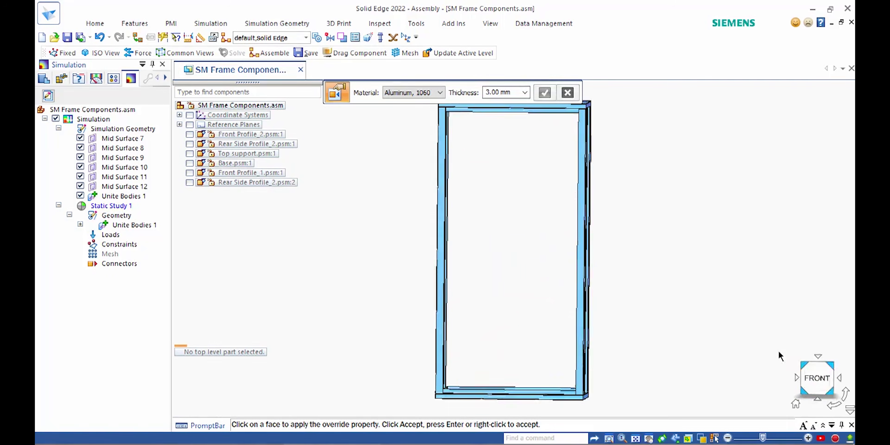
pyautogui.keyDown('shift'); pyautogui.moveTo(547, 201); pyautogui.dragTo(561, 218, button='middle'); pyautogui.keyUp('shift')
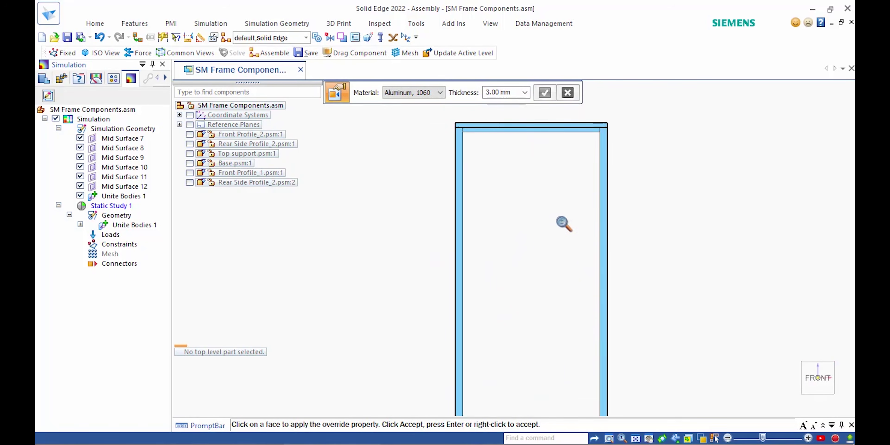
pyautogui.scroll(-1, 560, 218)
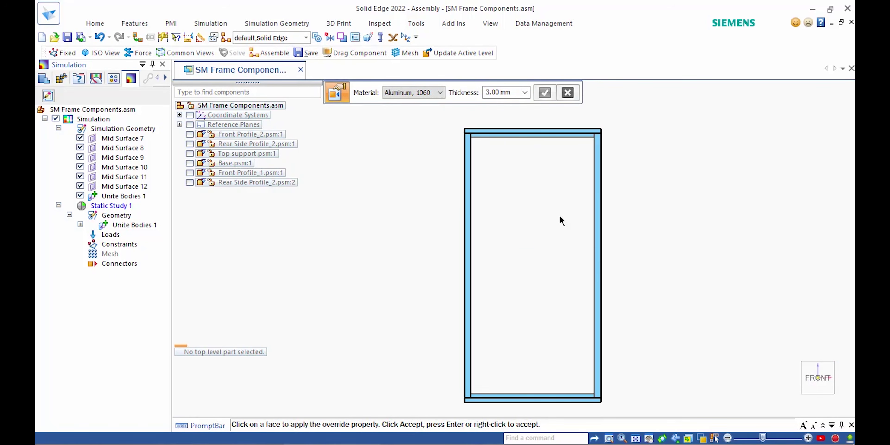
pyautogui.click(606, 143)
pyautogui.click(617, 406)
pyautogui.rightClick(668, 305)
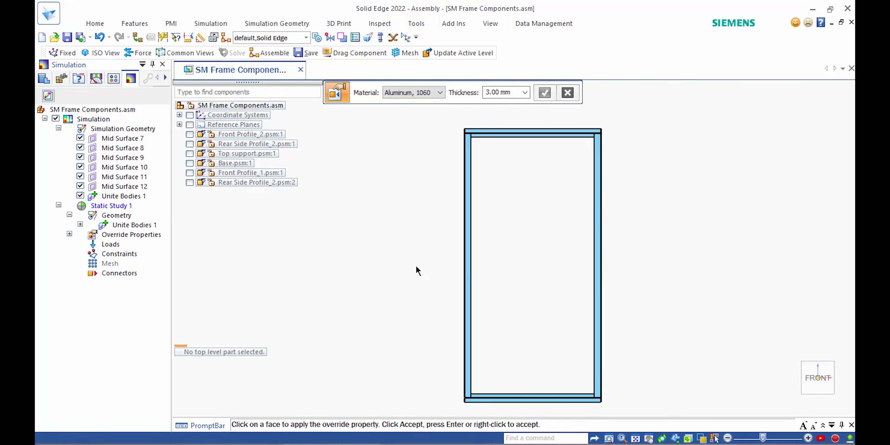
# - Leave the override command and review the united body's thickness and the definition of the property override
pyautogui.press('Escape')
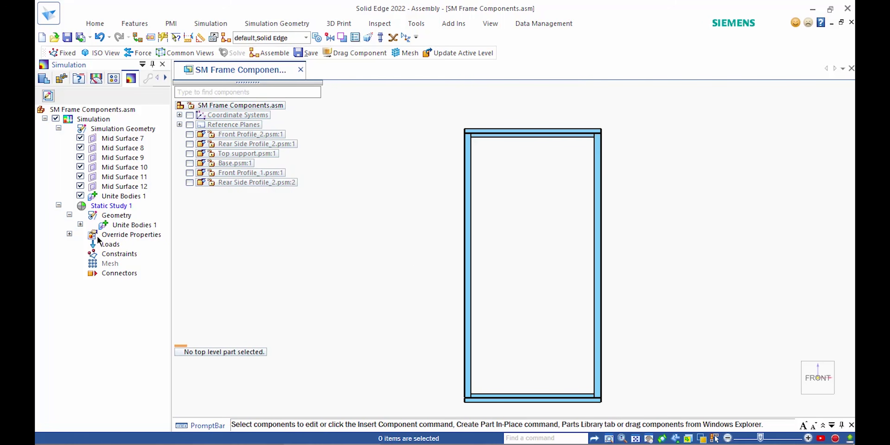
pyautogui.click(80, 224)
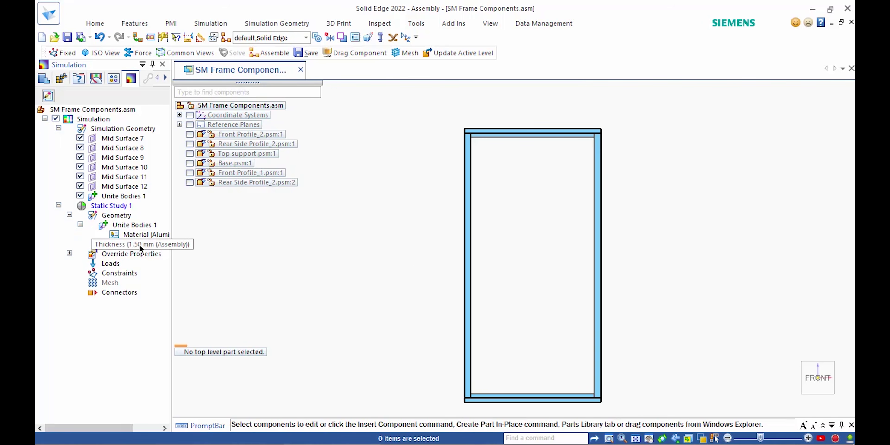
pyautogui.click(72, 253)
pyautogui.click(130, 264)
pyautogui.rightClick(147, 262)
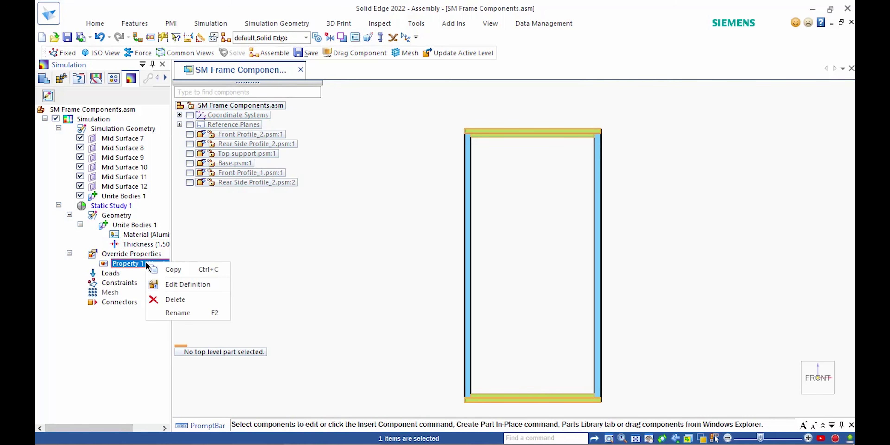
pyautogui.click(180, 281)
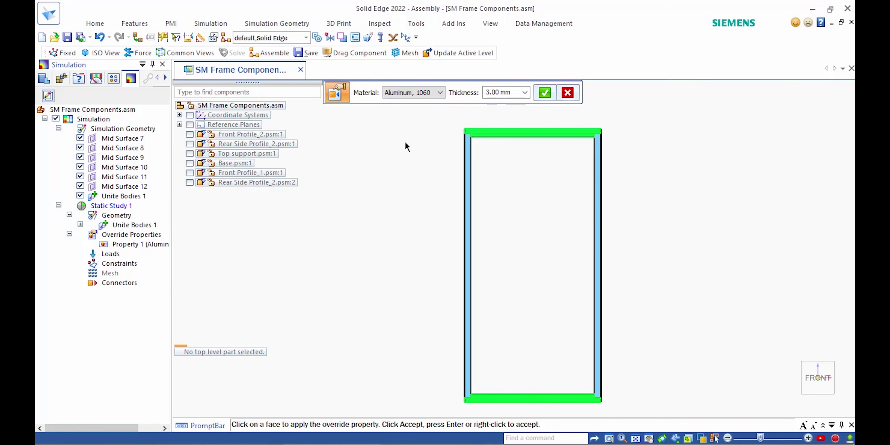
pyautogui.press('Escape')
pyautogui.click(379, 179)
pyautogui.moveTo(147, 427); pyautogui.dragTo(126, 427)
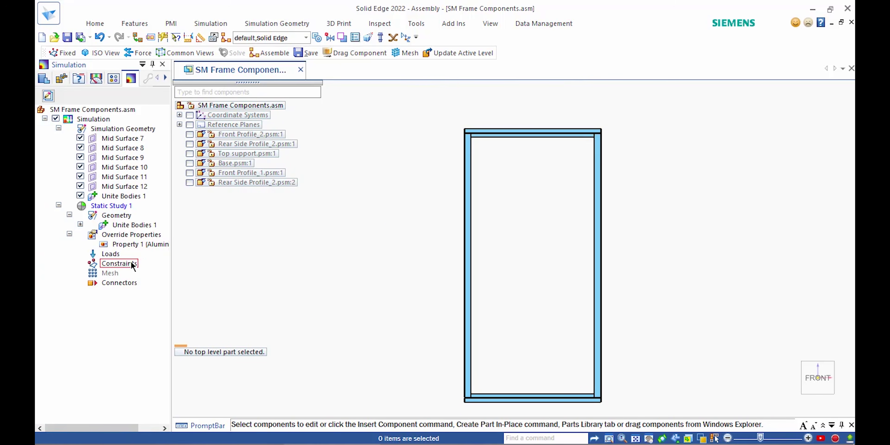
# - Apply a 200 lbf force to the upper face of the frame's top support
pyautogui.rightClick(117, 254)
pyautogui.moveTo(175, 286)
pyautogui.click(256, 291)
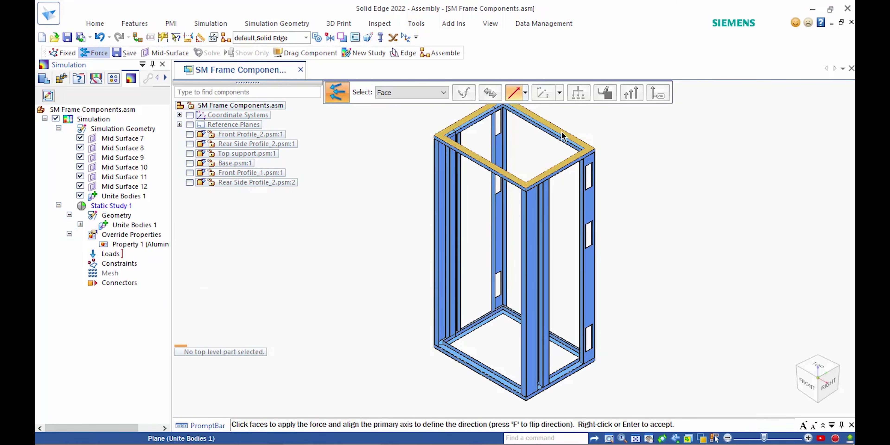
pyautogui.click(561, 137)
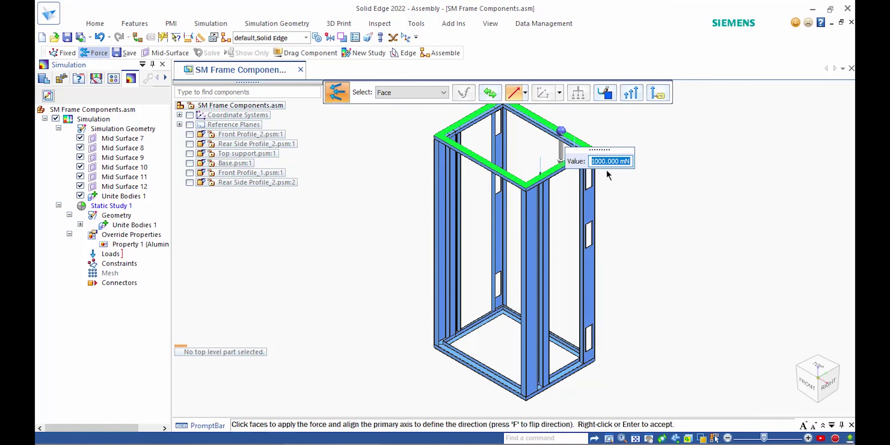
pyautogui.write('200 lbf')
pyautogui.press('Return')
pyautogui.press('Return')
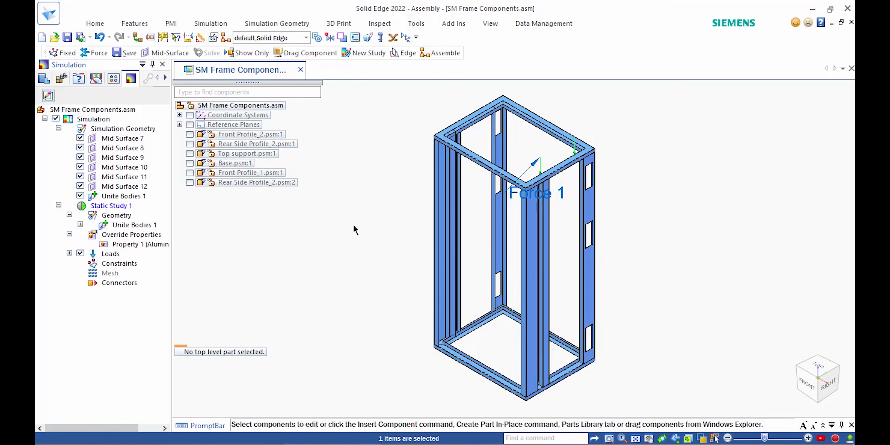
# - Apply a fixed constraint to the underside face of the frame's base and hide the load and constraint symbols
pyautogui.rightClick(119, 266)
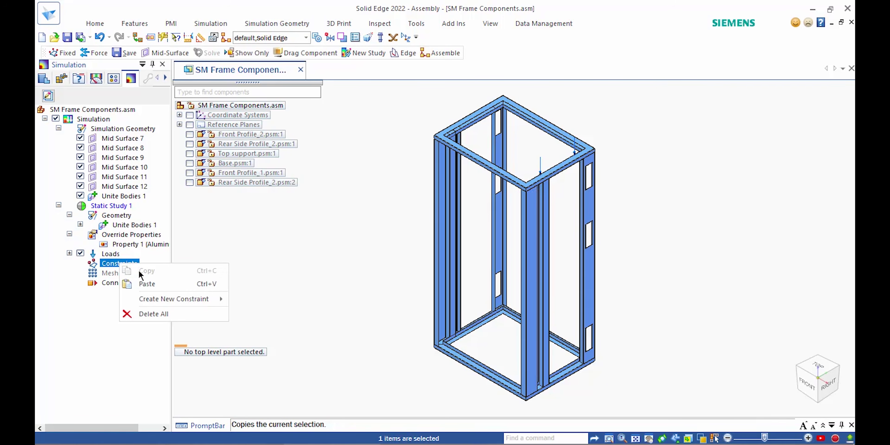
pyautogui.moveTo(175, 303)
pyautogui.click(255, 298)
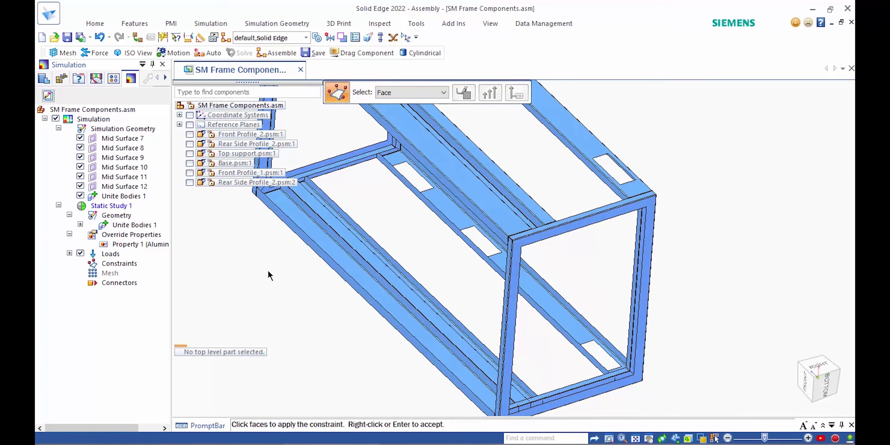
pyautogui.click(651, 213)
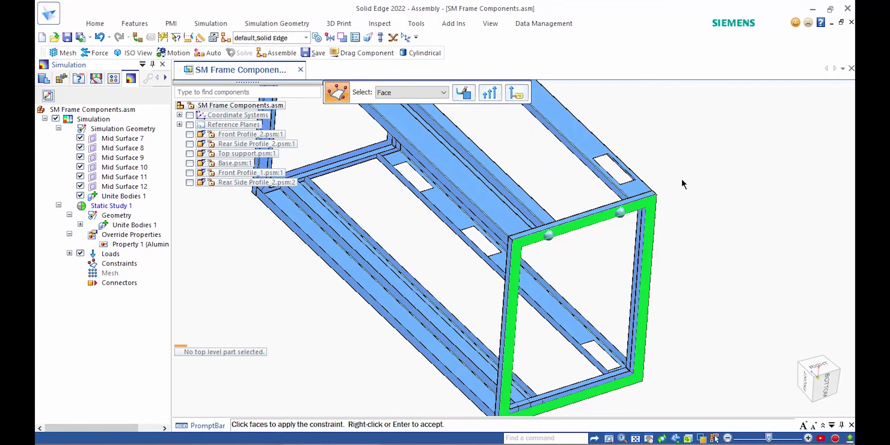
pyautogui.rightClick(677, 161)
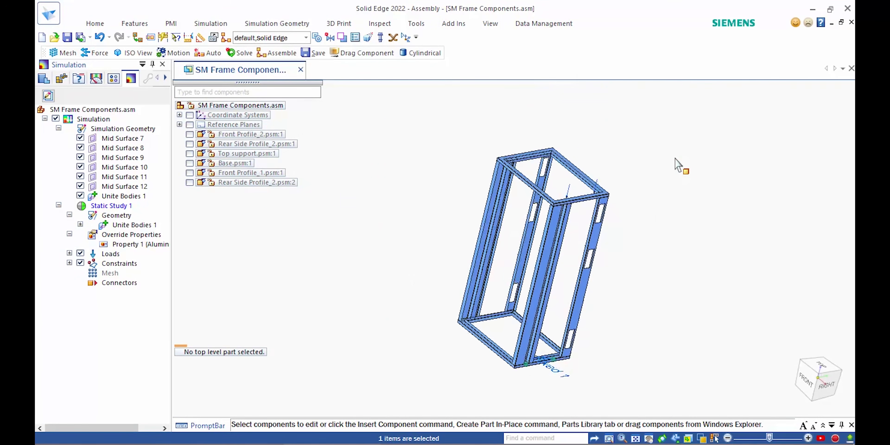
pyautogui.click(81, 261)
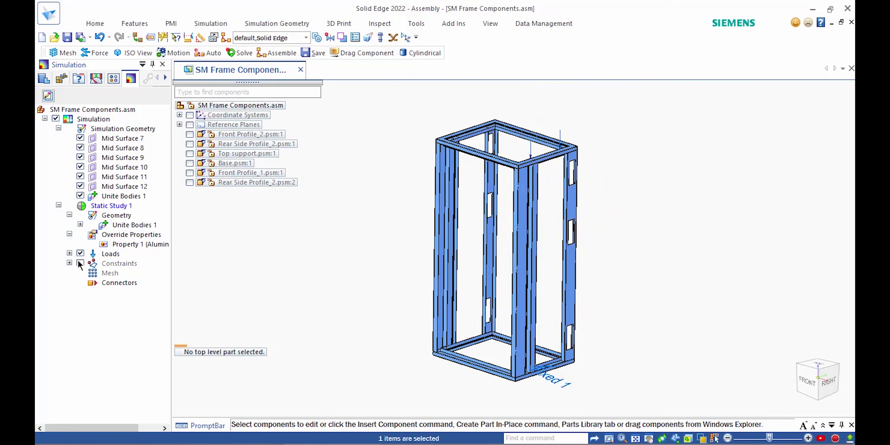
# - Mesh the frame with a subjective mesh size of 19.37 mm and plate thickness shown, and solve the study
pyautogui.rightClick(111, 273)
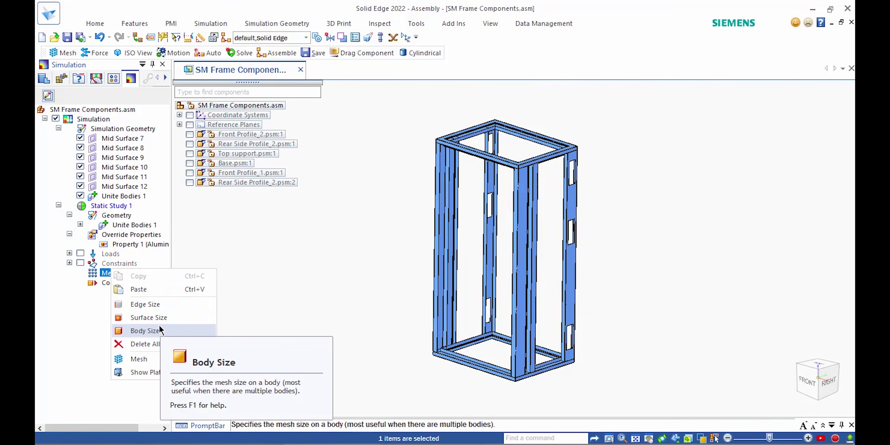
pyautogui.click(139, 359)
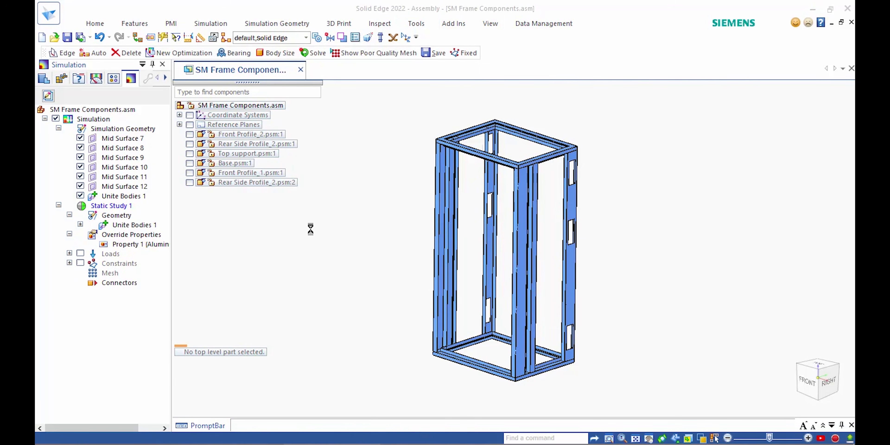
pyautogui.moveTo(351, 143); pyautogui.dragTo(448, 149)
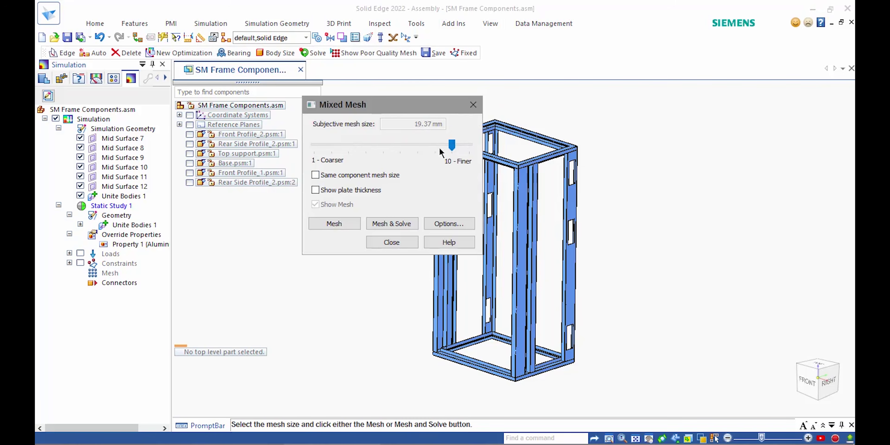
pyautogui.click(315, 190)
pyautogui.click(332, 225)
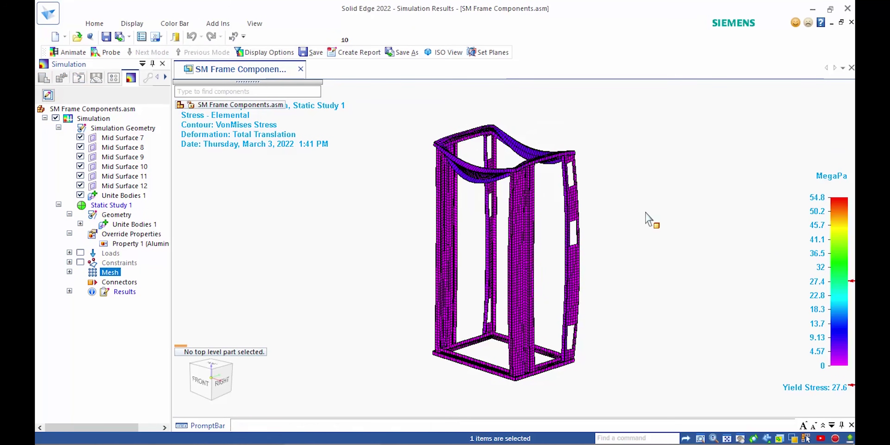
# - Play the deformation animation of the VonMises stress results, stop it and close the animation
pyautogui.scroll(8, 646, 213)
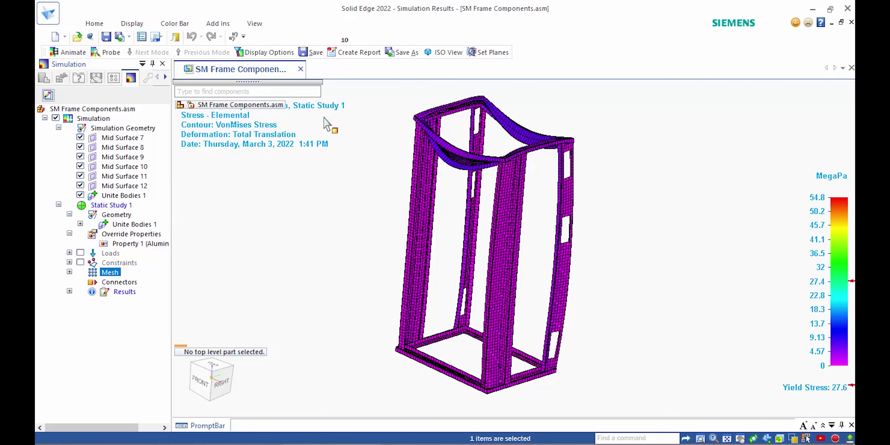
pyautogui.click(68, 52)
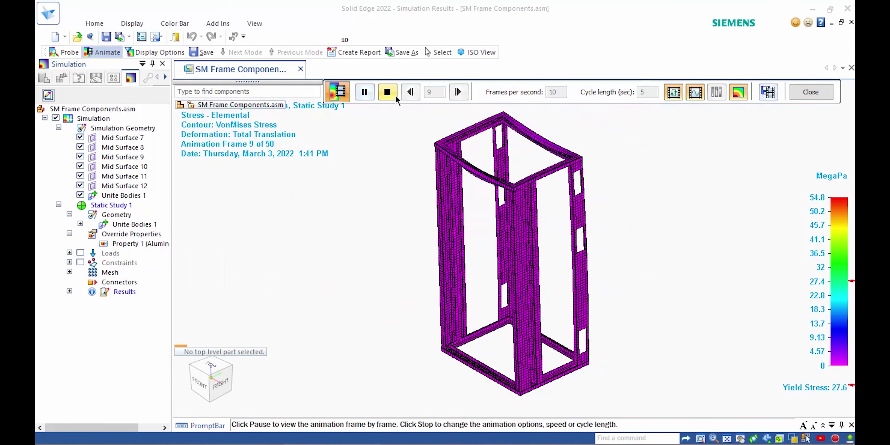
pyautogui.click(388, 92)
pyautogui.click(799, 93)
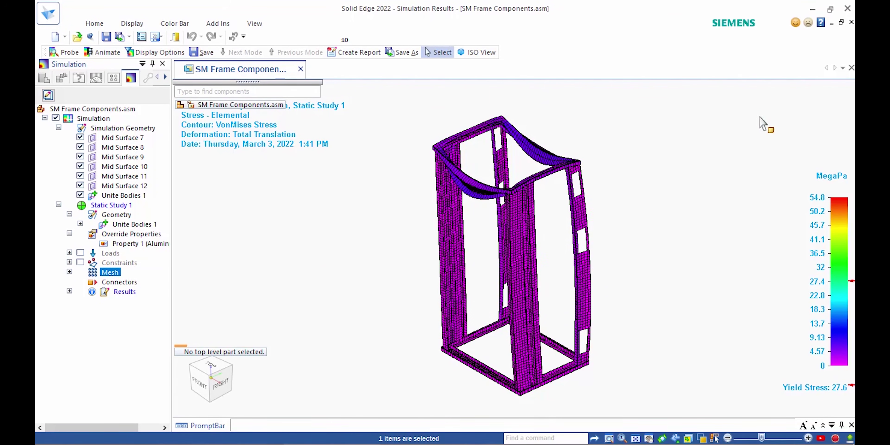
# - Close the simulation results to return to the assembly and hide the mesh
pyautogui.rightClick(667, 150)
pyautogui.rightClick(671, 163)
pyautogui.click(637, 119)
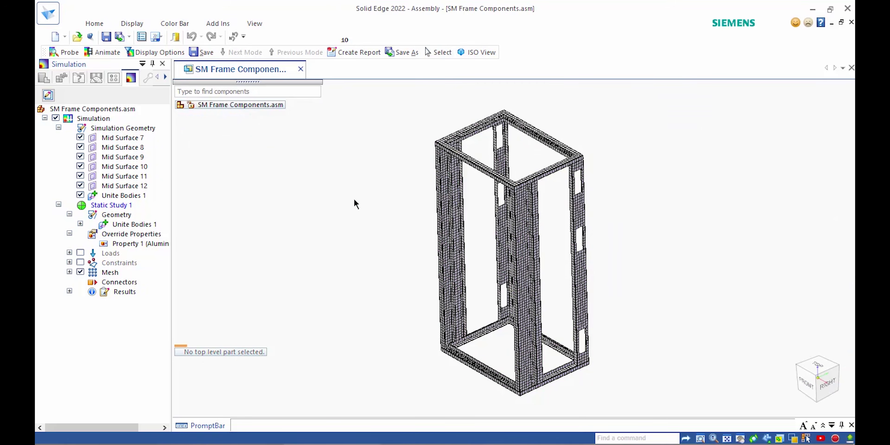
pyautogui.click(81, 272)
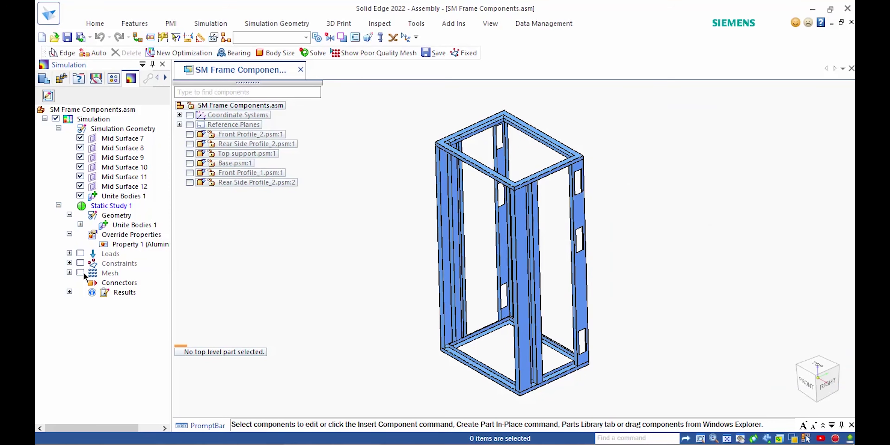
# - Start an edge connection in the study's connectors with Glue as the connection type
pyautogui.rightClick(117, 287)
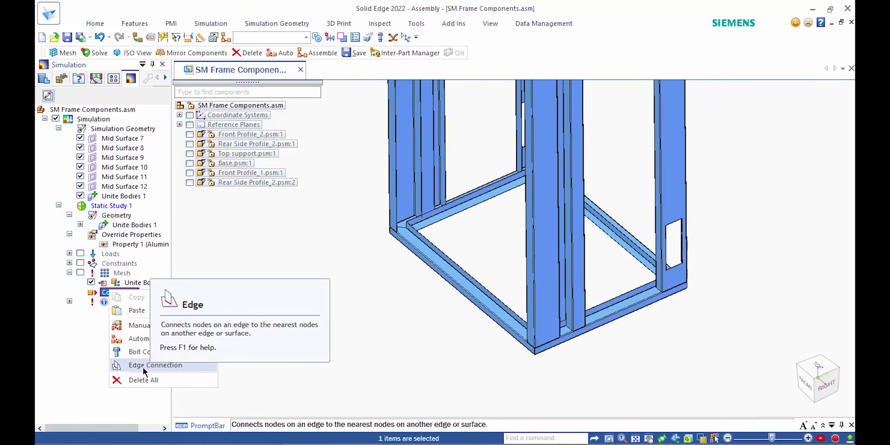
pyautogui.click(142, 365)
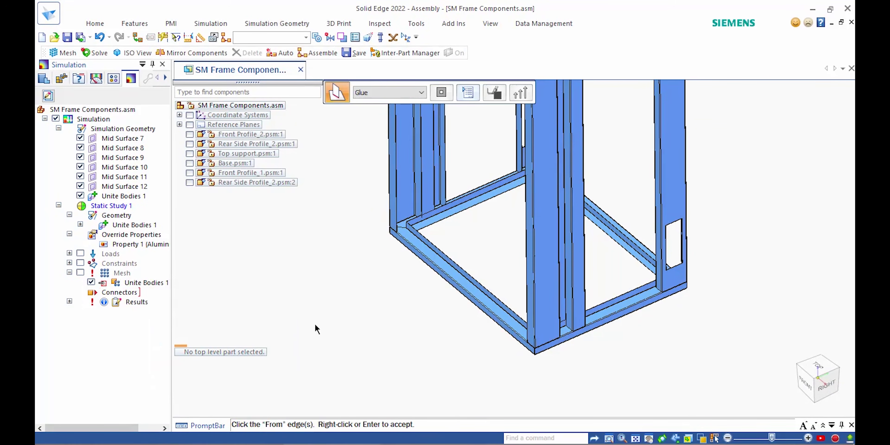
pyautogui.click(422, 96)
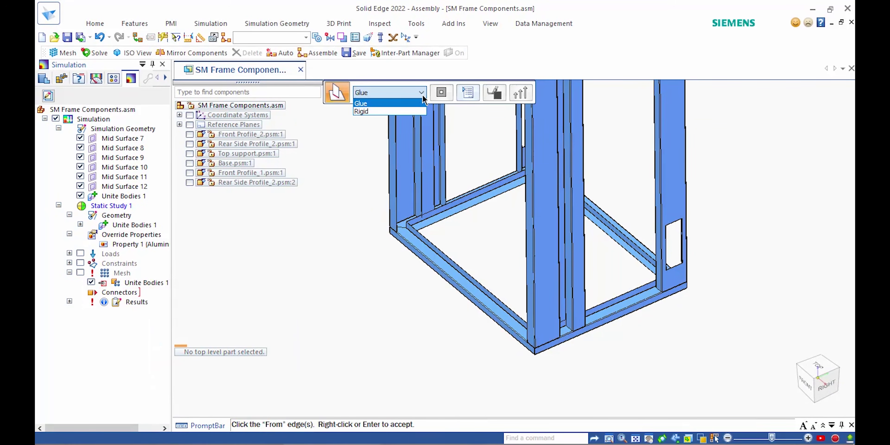
pyautogui.click(368, 104)
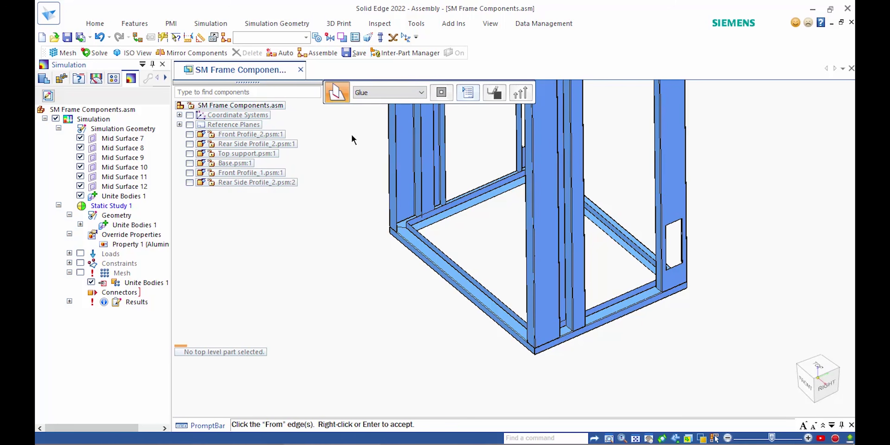
pyautogui.click(419, 95)
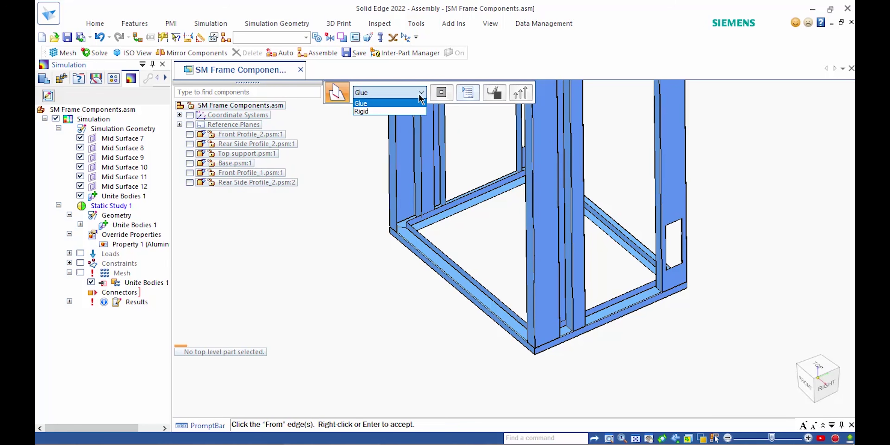
pyautogui.click(361, 104)
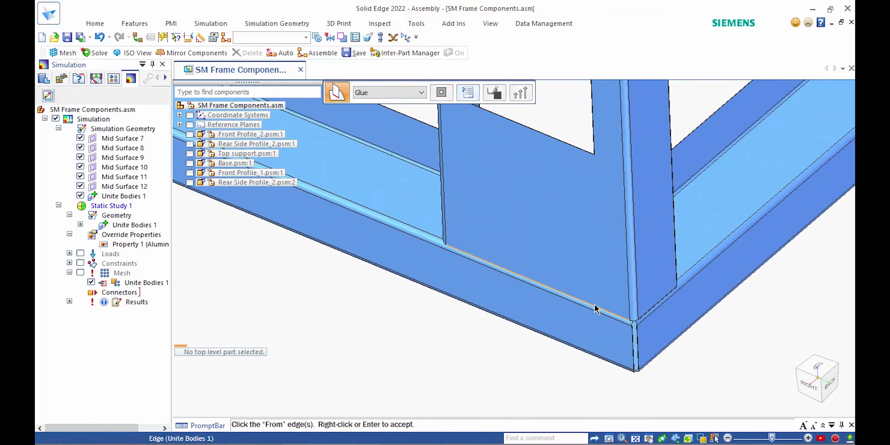
# - Choose the lower edges of the rear side profile as the From edges, with a search distance of 2 mm
pyautogui.click(633, 320)
pyautogui.moveTo(644, 324); pyautogui.dragTo(738, 329)
pyautogui.click(647, 312)
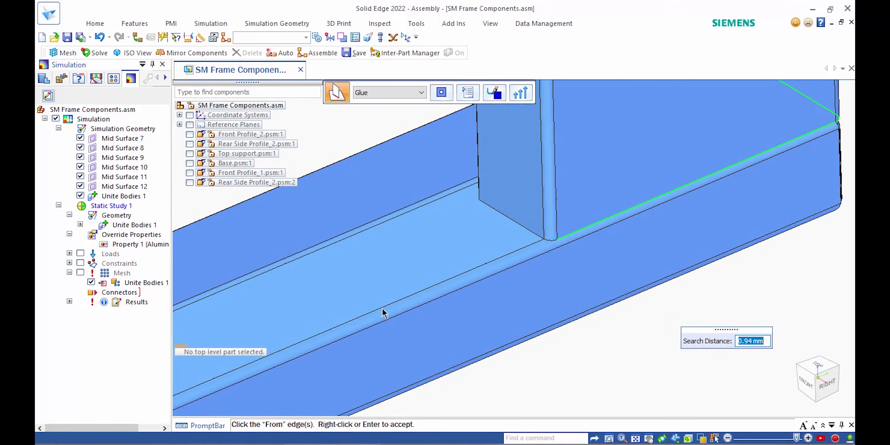
pyautogui.click(507, 219)
pyautogui.write('2')
pyautogui.press('Return')
# - Choose the base's adjoining upper surfaces as the To surfaces and finish the rear side profile's edge connection
pyautogui.rightClick(623, 362)
pyautogui.click(500, 228)
pyautogui.click(530, 252)
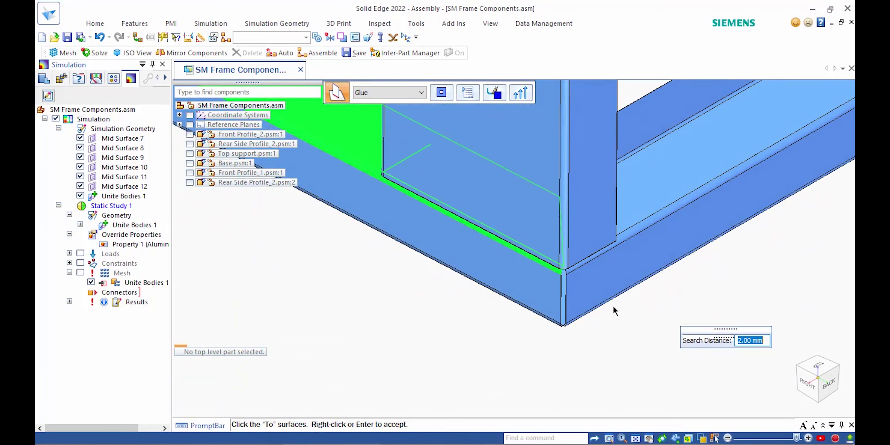
pyautogui.click(581, 265)
pyautogui.rightClick(642, 352)
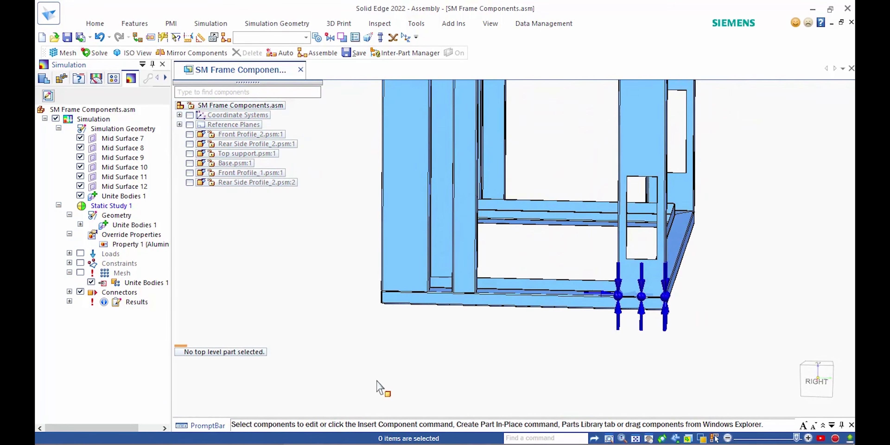
# - Start another Glue edge connection and choose the front profile's lower edge along the base as a From edge
pyautogui.click(813, 378)
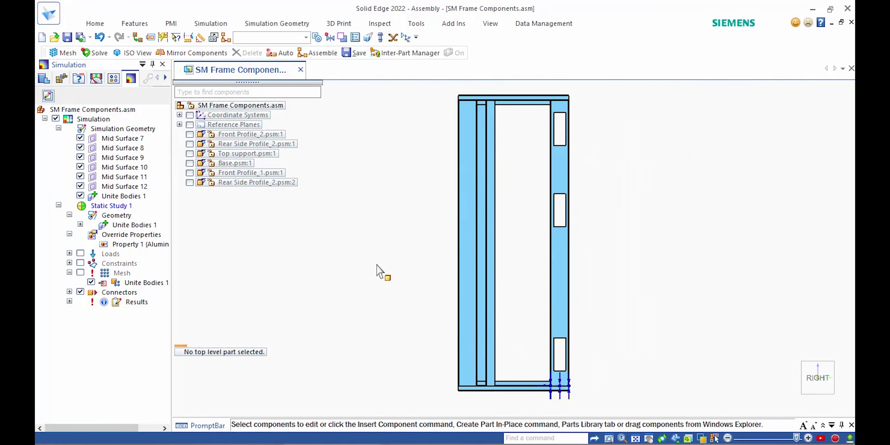
pyautogui.keyDown('shift'); pyautogui.moveTo(402, 310); pyautogui.dragTo(413, 259, button='middle'); pyautogui.keyUp('shift')
pyautogui.keyDown('ctrl'); pyautogui.moveTo(420, 286); pyautogui.dragTo(280, 249, button='middle'); pyautogui.keyUp('ctrl')
pyautogui.rightClick(129, 296)
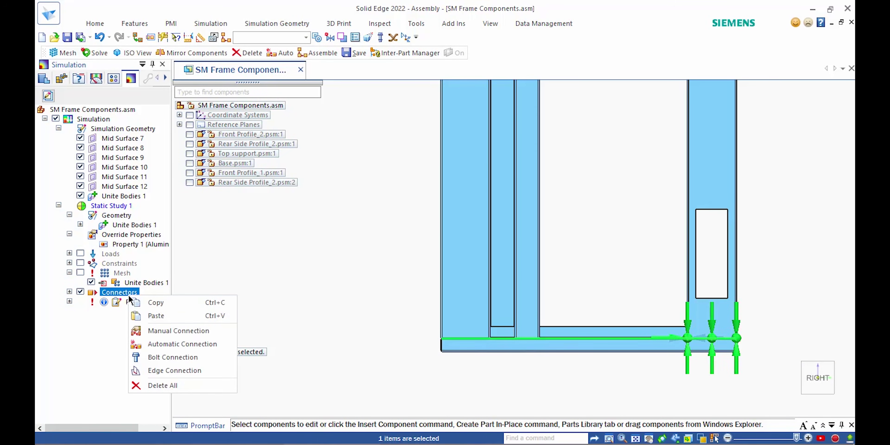
pyautogui.click(162, 370)
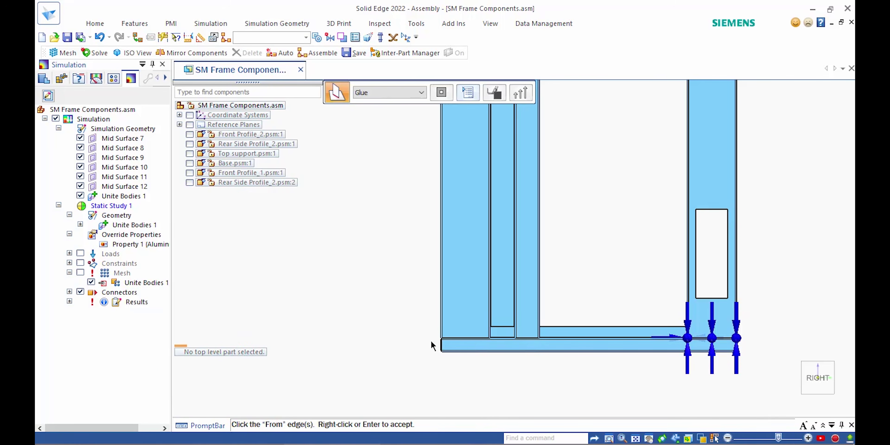
pyautogui.click(545, 339)
# - Add the front profile's upper edge under the top support as a From edge and accept with a search distance of 2 mm
pyautogui.keyDown('shift'); pyautogui.moveTo(326, 288); pyautogui.dragTo(353, 324, button='middle'); pyautogui.keyUp('shift')
pyautogui.scroll(-4, 337, 256)
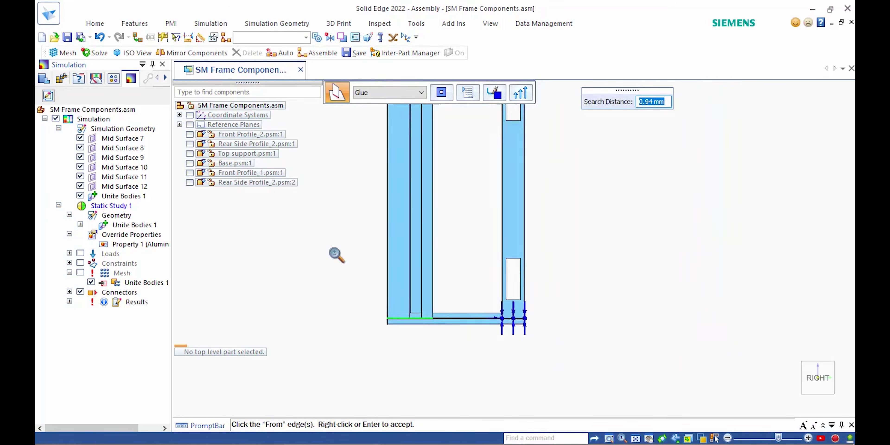
pyautogui.keyDown('shift'); pyautogui.moveTo(337, 256); pyautogui.dragTo(429, 401, button='middle'); pyautogui.keyUp('shift')
pyautogui.keyDown('shift'); pyautogui.moveTo(408, 243); pyautogui.dragTo(411, 308, button='middle'); pyautogui.keyUp('shift')
pyautogui.scroll(4, 431, 288)
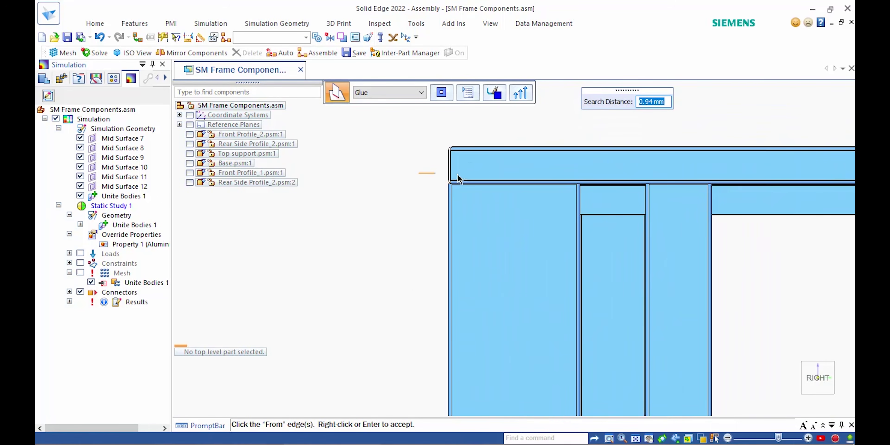
pyautogui.click(718, 190)
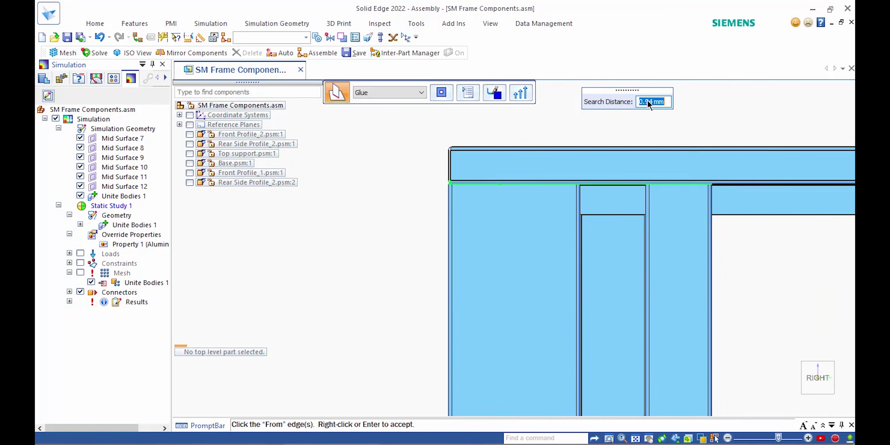
pyautogui.write('2')
pyautogui.press('Return')
pyautogui.rightClick(410, 198)
# - Choose the adjoining surfaces of the top support and the base as the To surfaces and finish the front profile's edge connection
pyautogui.scroll(-5, 386, 198)
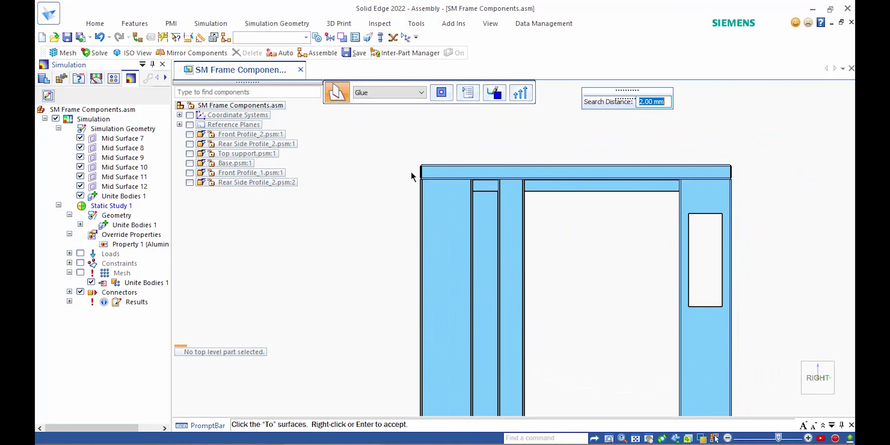
pyautogui.click(736, 185)
pyautogui.scroll(2, 387, 210)
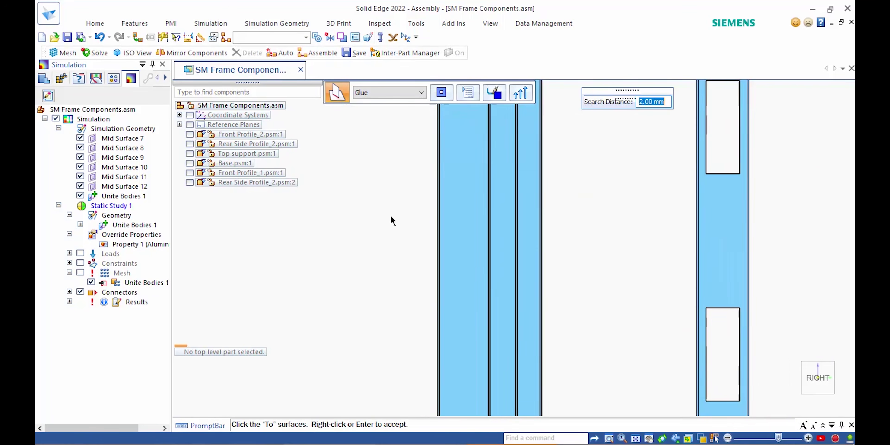
pyautogui.scroll(-5, 382, 254)
pyautogui.scroll(4, 374, 248)
pyautogui.keyDown('shift'); pyautogui.moveTo(359, 270); pyautogui.dragTo(306, 176, button='middle'); pyautogui.keyUp('shift')
pyautogui.scroll(1, 355, 276)
pyautogui.keyDown('shift'); pyautogui.moveTo(333, 287); pyautogui.dragTo(296, 247, button='middle'); pyautogui.keyUp('shift')
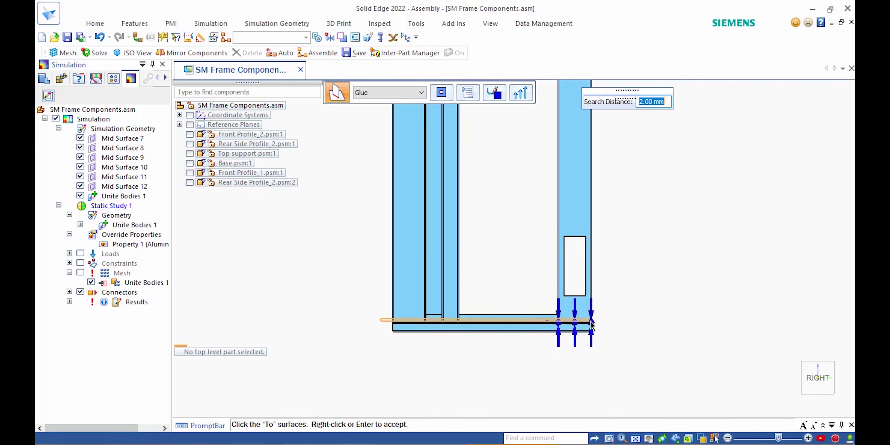
pyautogui.click(600, 329)
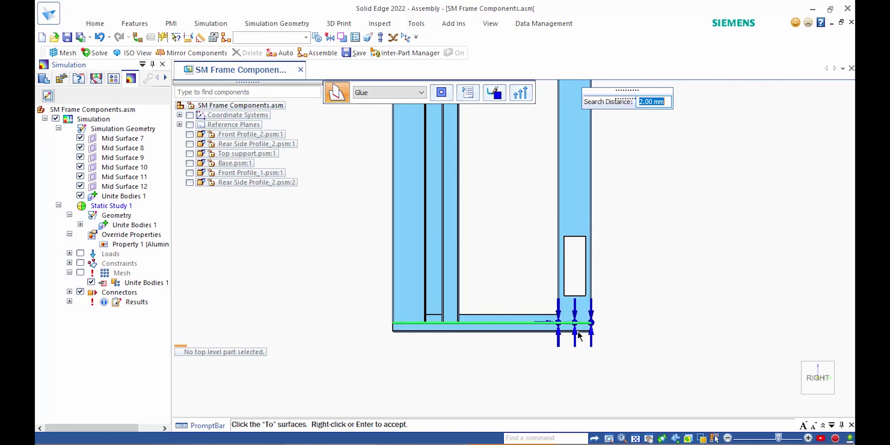
pyautogui.rightClick(349, 296)
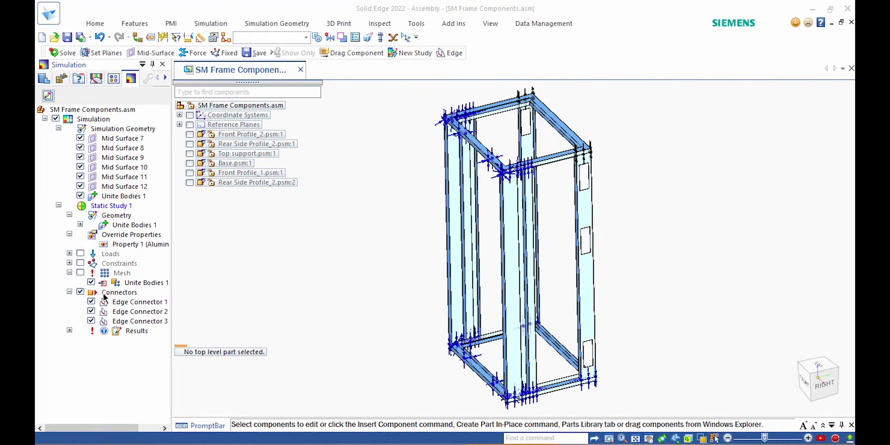
# - Hide the connectors of Static Study 1 and solve the study
pyautogui.click(81, 291)
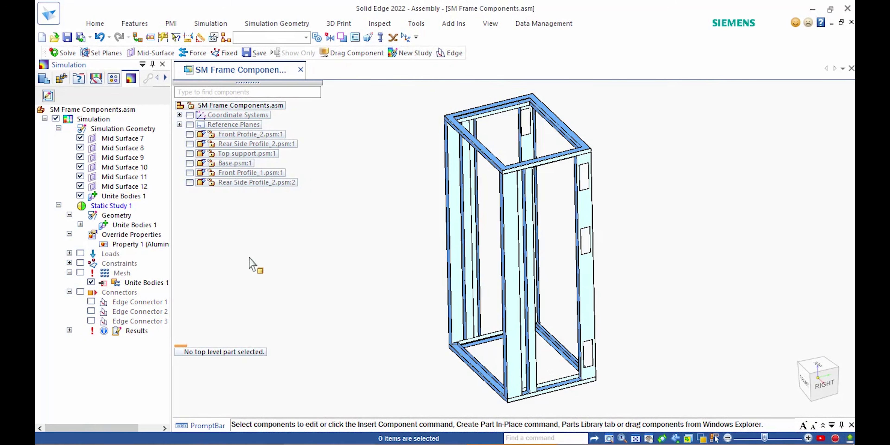
pyautogui.rightClick(110, 206)
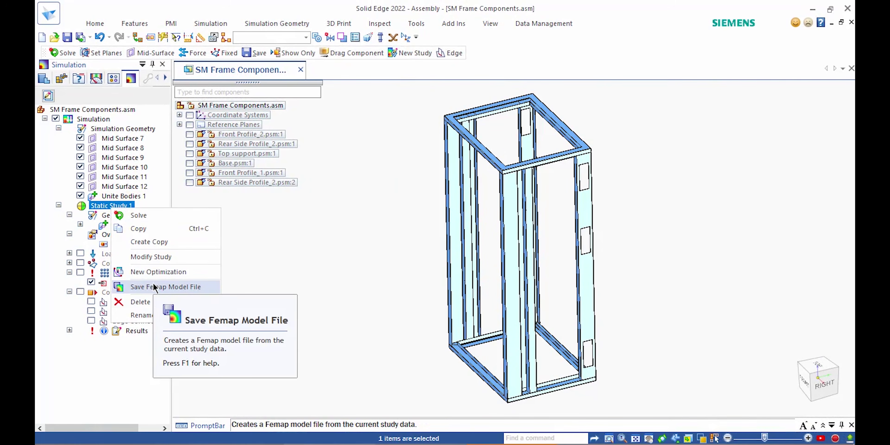
pyautogui.click(140, 215)
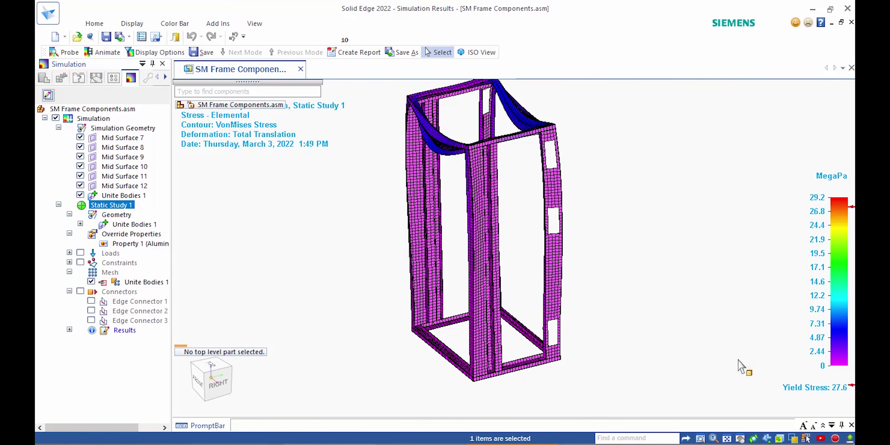
# - Play the deformation animation of the stress results, stop it and close the simulation results
pyautogui.click(103, 52)
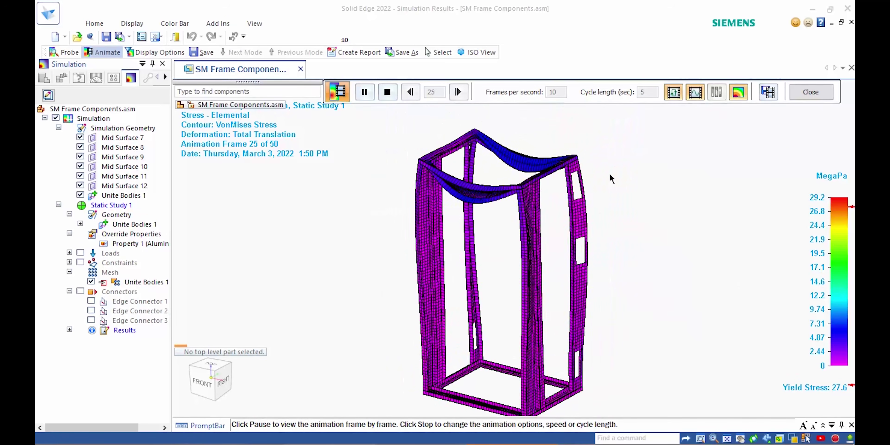
pyautogui.click(383, 93)
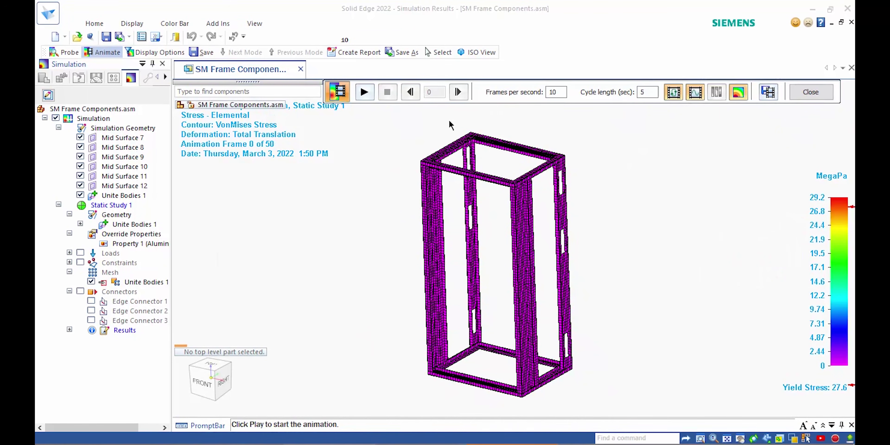
pyautogui.click(802, 96)
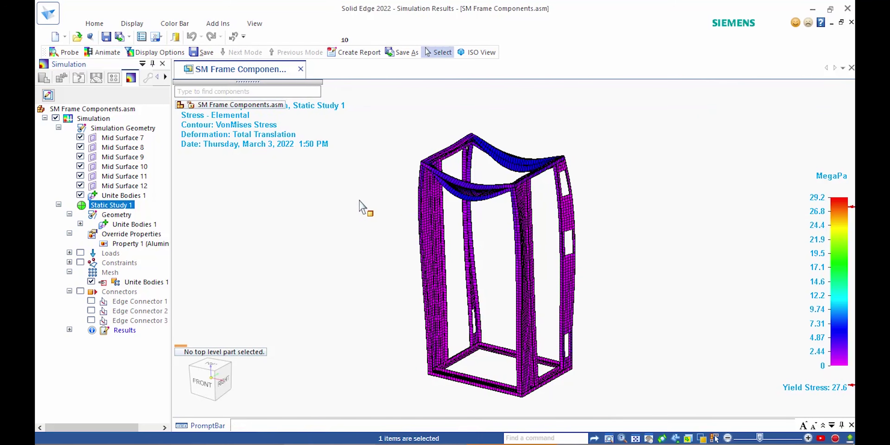
pyautogui.rightClick(362, 186)
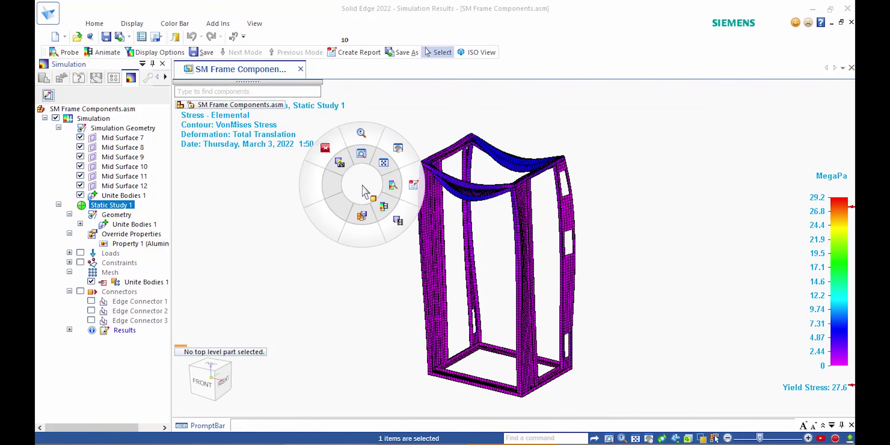
pyautogui.click(327, 150)
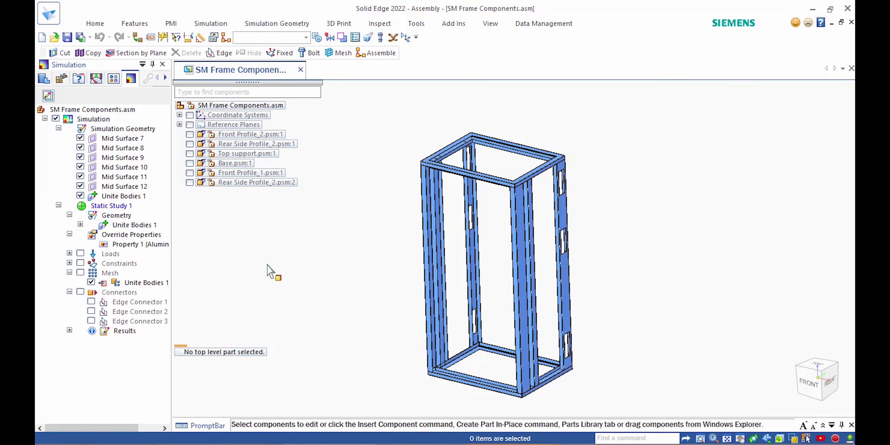
# - Duplicate Static Study 1 within the Simulation node as a second study
pyautogui.click(113, 206)
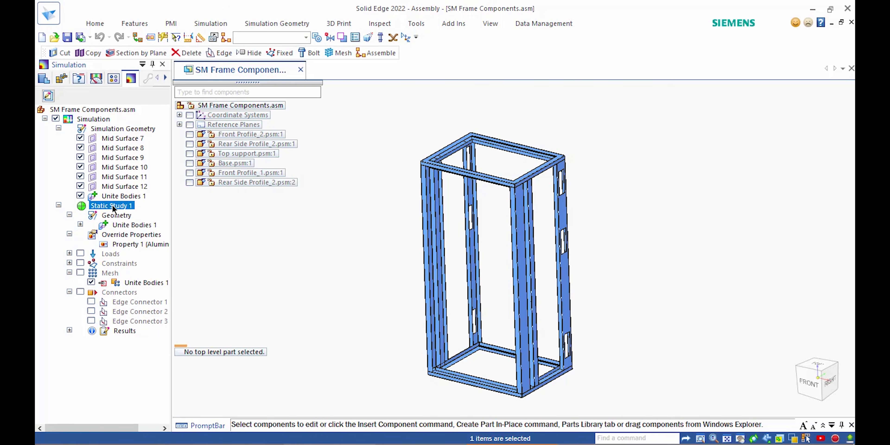
pyautogui.click(113, 207)
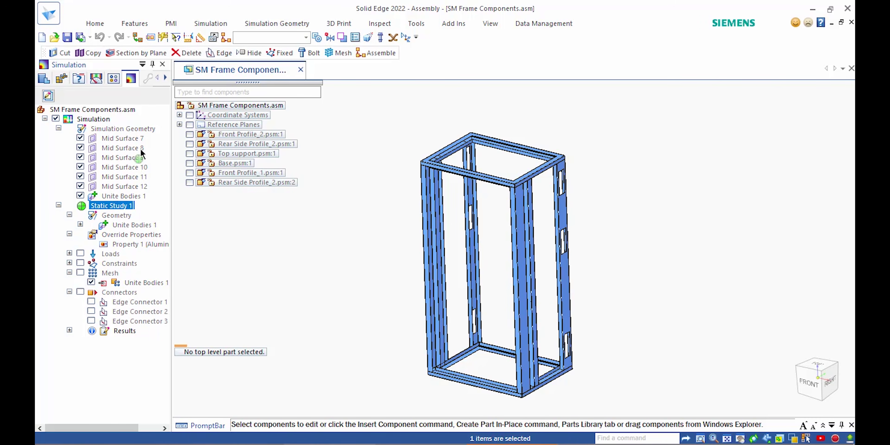
pyautogui.moveTo(98, 121); pyautogui.dragTo(98, 121)
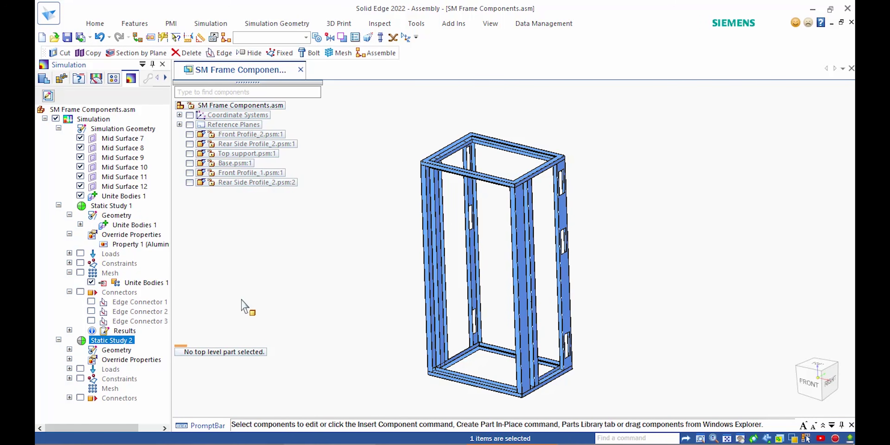
# - Change the copied study's type to Linear Buckling, accept the modification and solve the study
pyautogui.rightClick(120, 340)
pyautogui.click(169, 276)
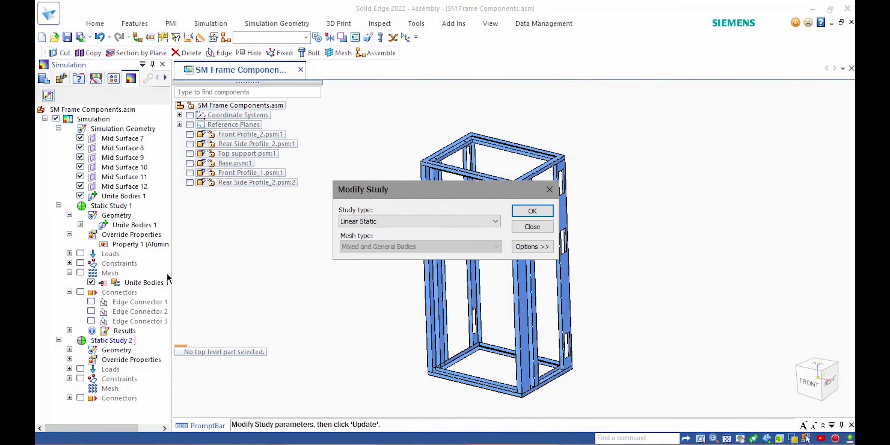
pyautogui.click(473, 221)
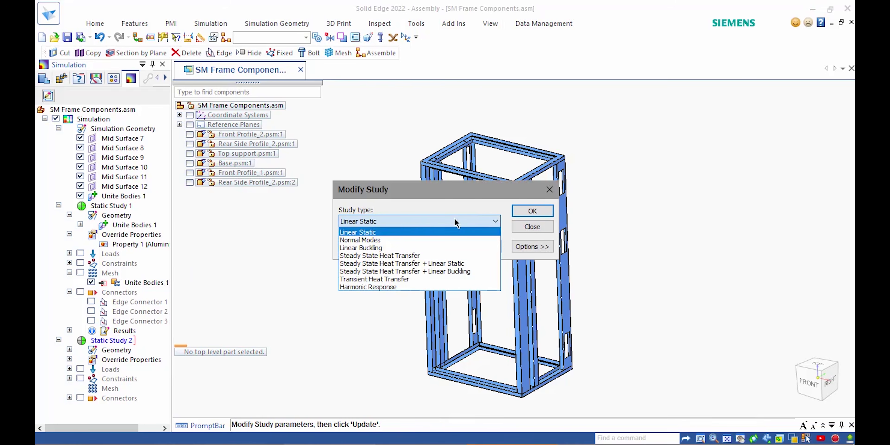
pyautogui.click(374, 247)
pyautogui.click(532, 211)
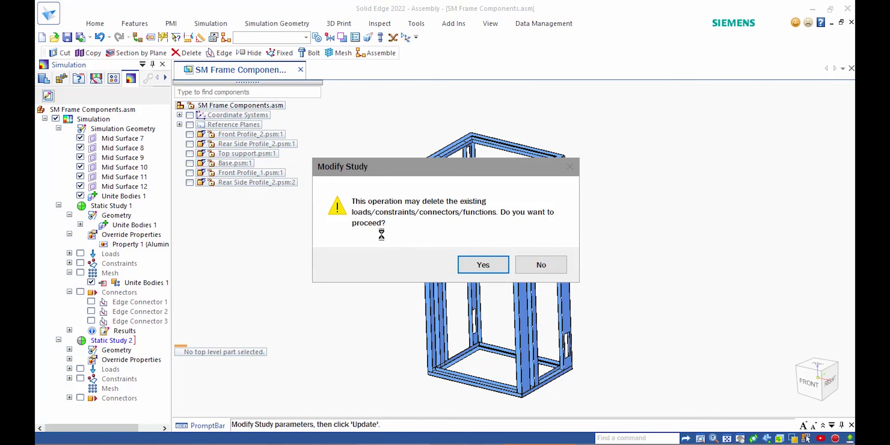
pyautogui.click(481, 266)
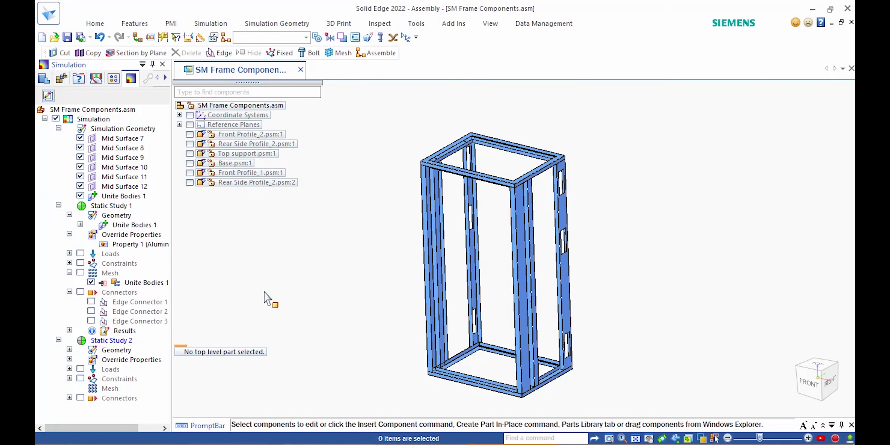
pyautogui.rightClick(121, 342)
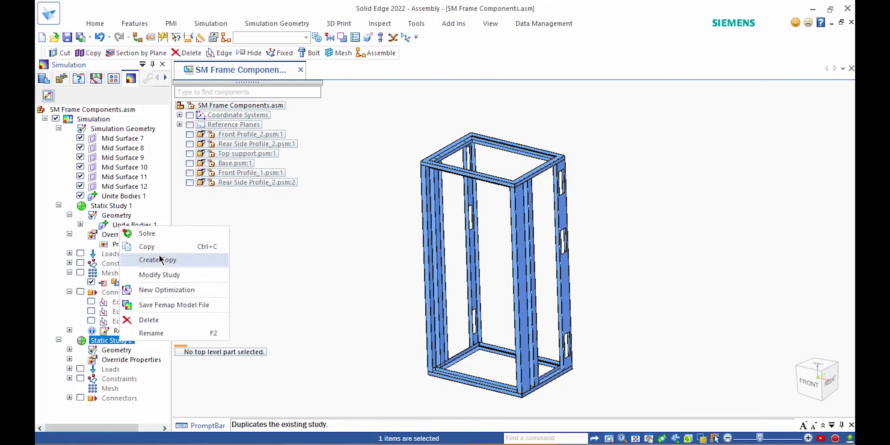
pyautogui.click(147, 233)
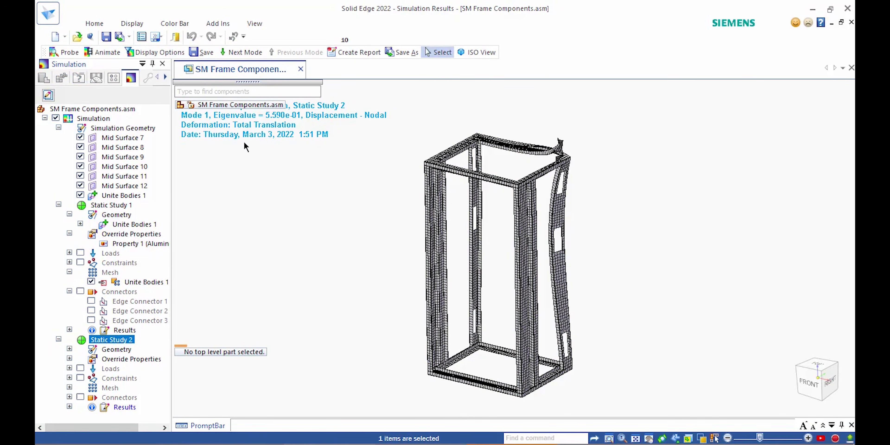
# - Open the results of Static Study 1 and turn on the contour and color bar display
pyautogui.moveTo(239, 82); pyautogui.dragTo(253, 153)
pyautogui.click(94, 24)
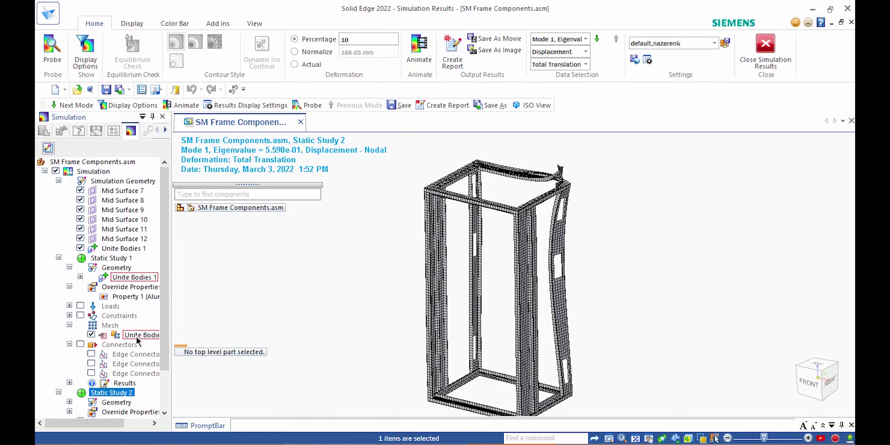
pyautogui.doubleClick(125, 384)
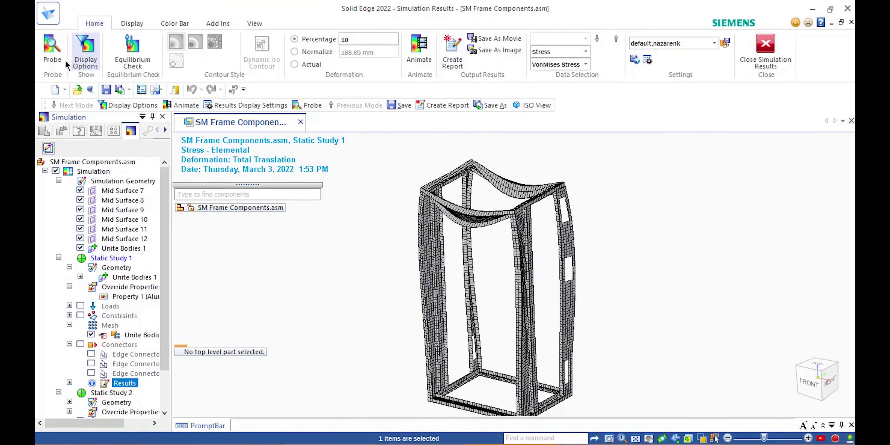
pyautogui.click(83, 65)
pyautogui.click(80, 81)
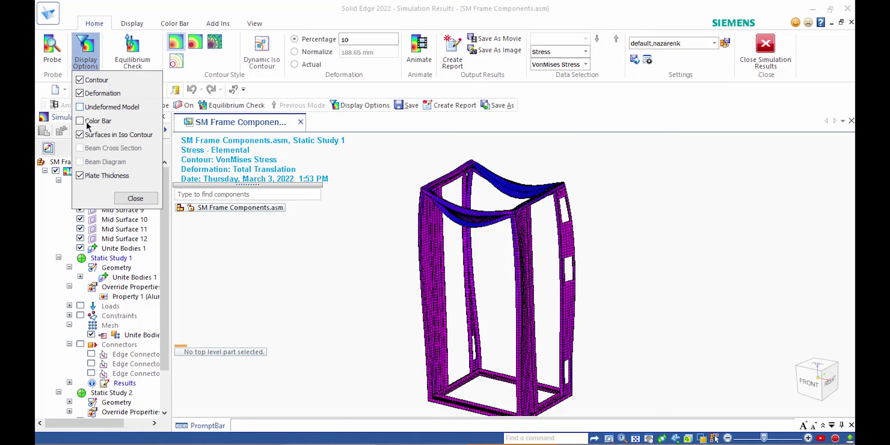
pyautogui.click(80, 121)
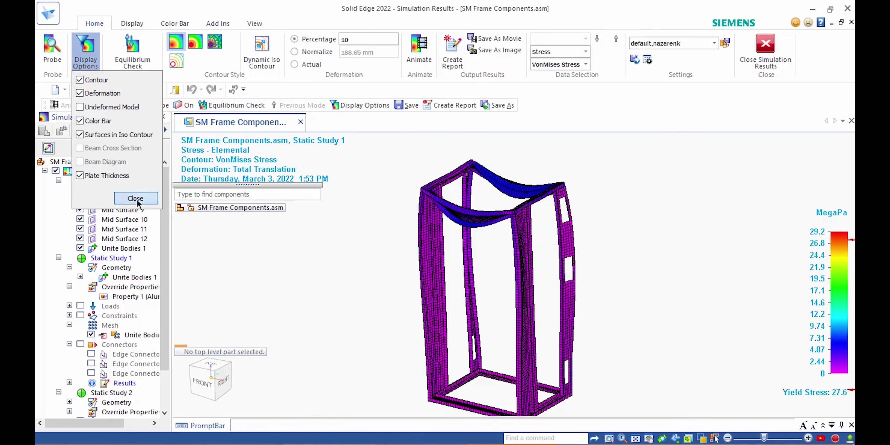
pyautogui.click(136, 198)
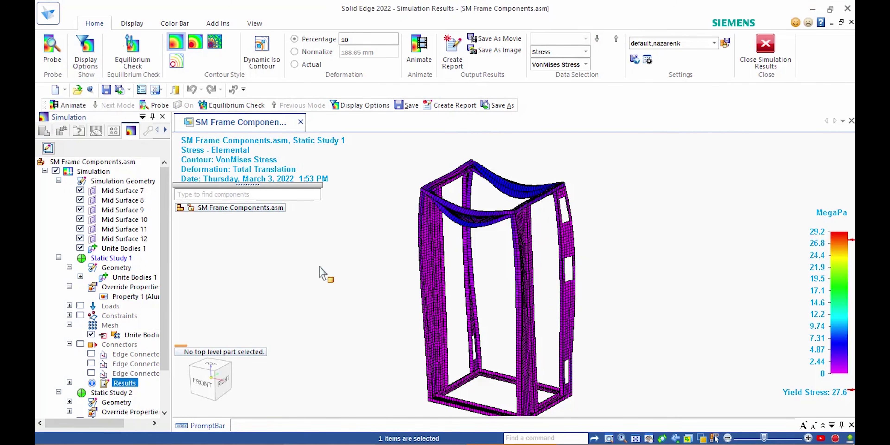
# - Open the buckling results of Static Study 2
pyautogui.moveTo(164, 362); pyautogui.dragTo(176, 416)
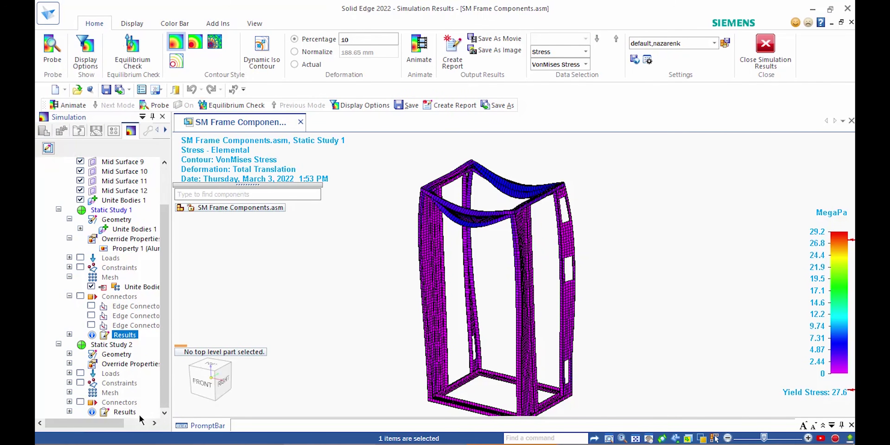
pyautogui.click(125, 411)
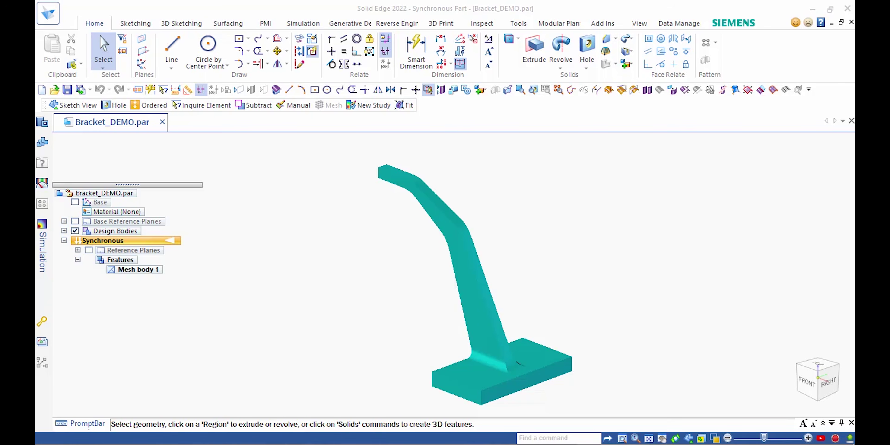
# - Start a hole, display the base reference planes and lock the hole placement to the Top (xy) plane
pyautogui.click(670, 216)
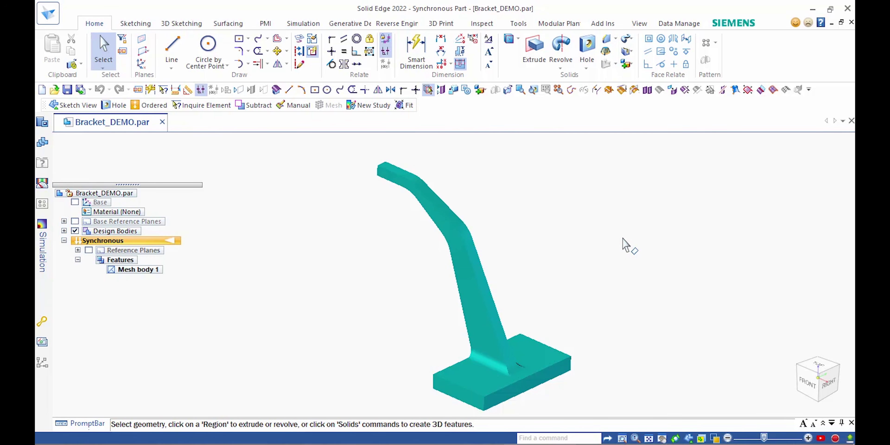
pyautogui.rightClick(315, 230)
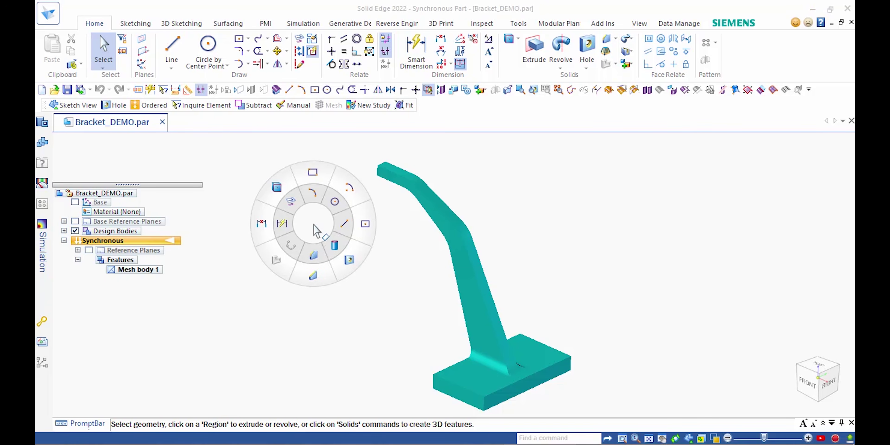
pyautogui.click(349, 259)
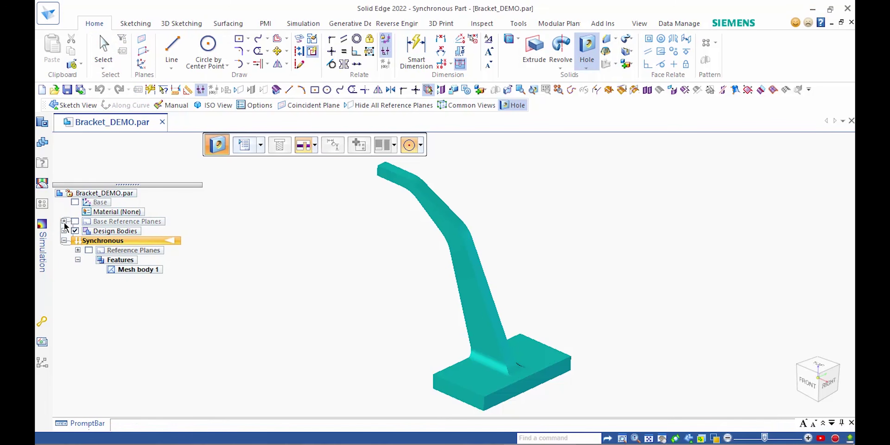
pyautogui.click(64, 222)
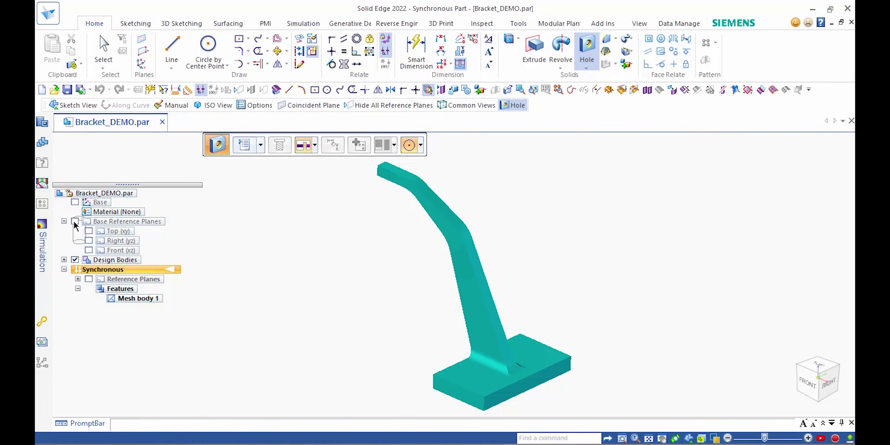
pyautogui.click(74, 221)
pyautogui.press('F3')
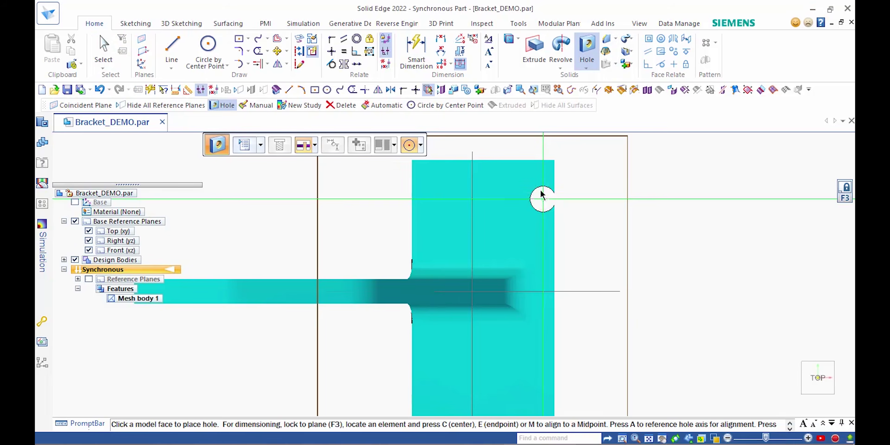
# - Place four holes on the base plate, one near each corner and aligned with one another
pyautogui.click(534, 182)
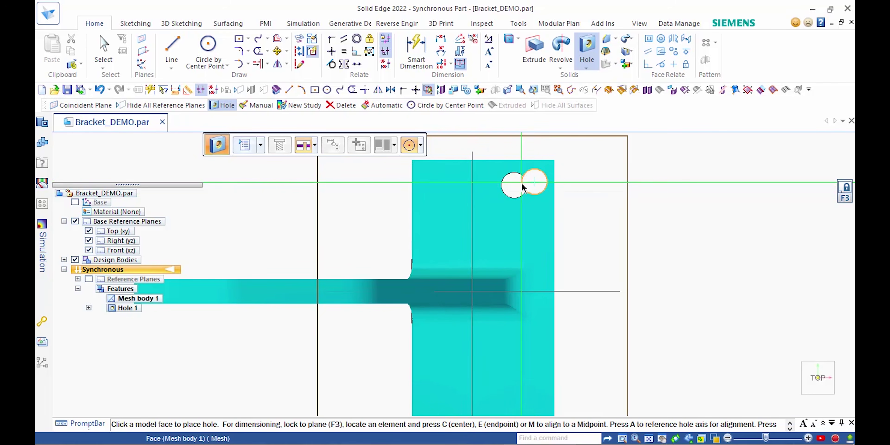
pyautogui.click(437, 184)
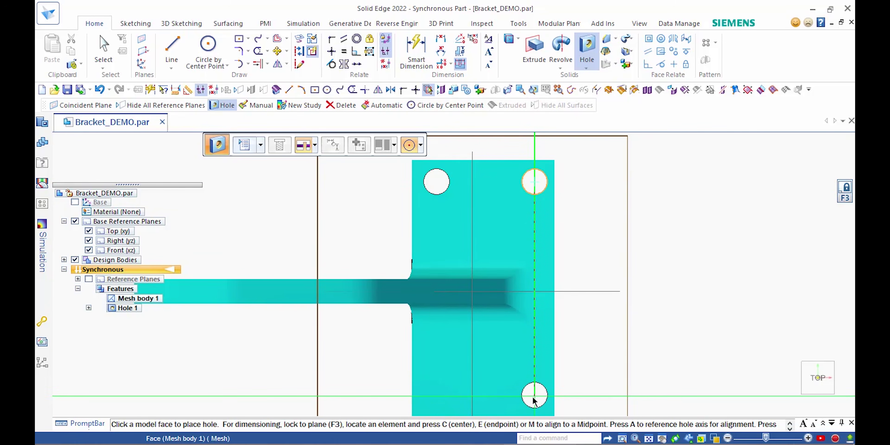
pyautogui.click(534, 397)
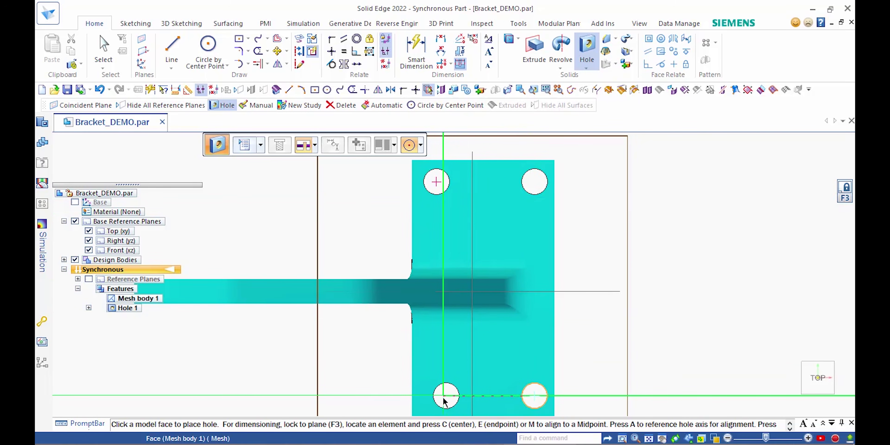
pyautogui.click(441, 400)
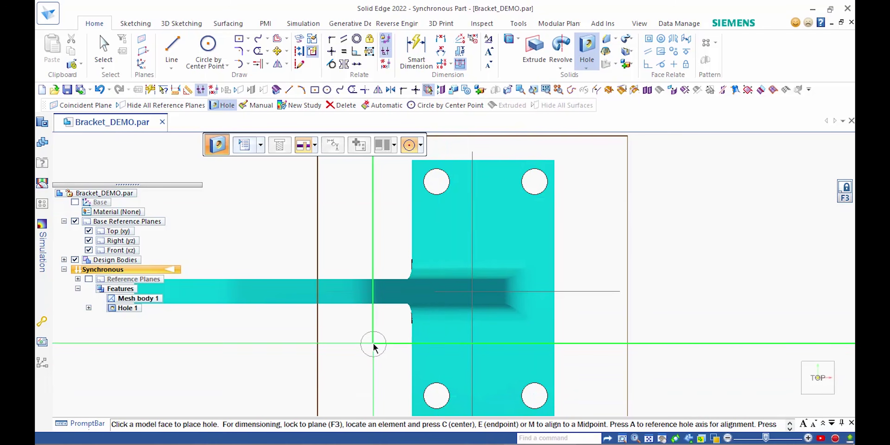
pyautogui.press('Escape')
pyautogui.press('Escape')
pyautogui.moveTo(356, 345); pyautogui.dragTo(330, 242, button='middle')
pyautogui.scroll(-2, 284, 247)
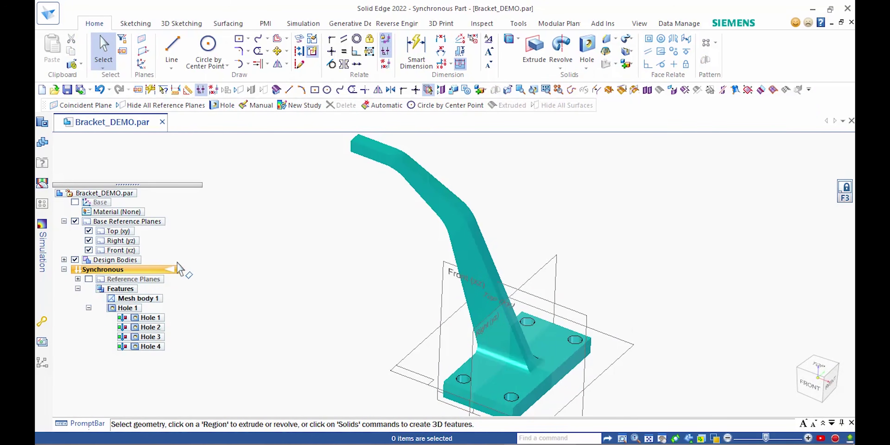
# - Display the Load hole reference plane and lock a new hole's placement to it, viewed face-on
pyautogui.click(78, 279)
pyautogui.click(100, 288)
pyautogui.rightClick(293, 247)
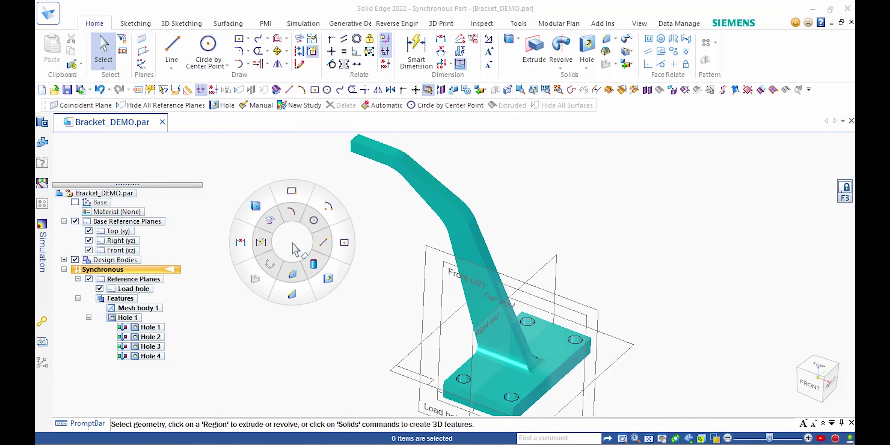
pyautogui.click(327, 285)
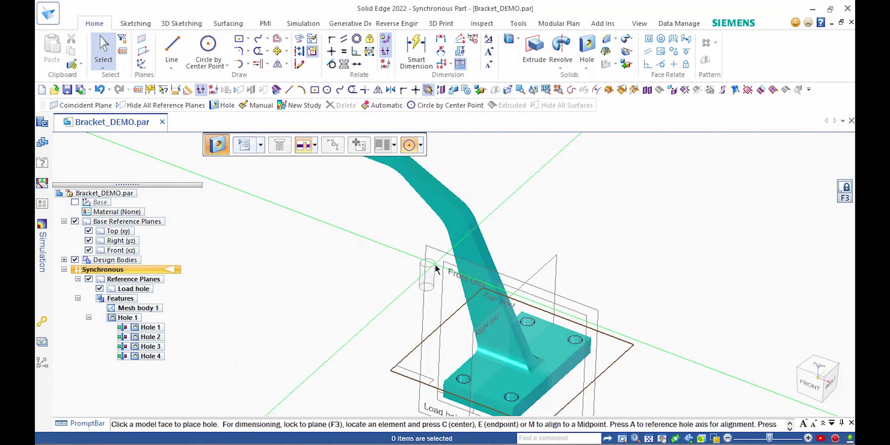
pyautogui.press('F3')
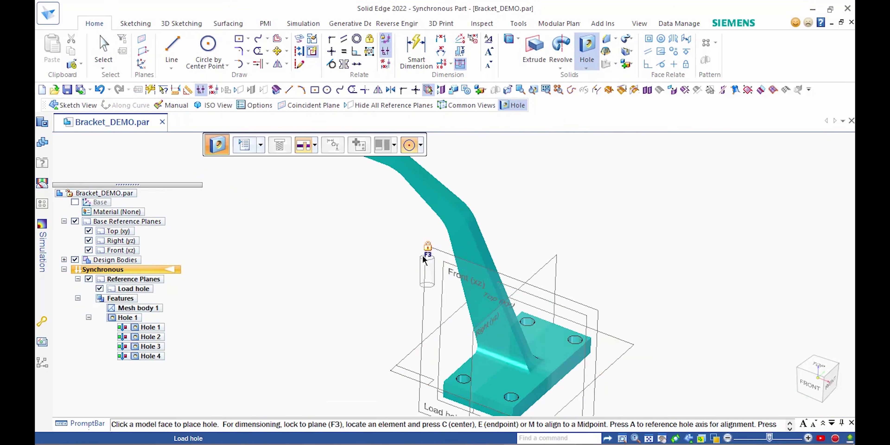
pyautogui.press('F3')
pyautogui.hotkey('ctrl', 'h')
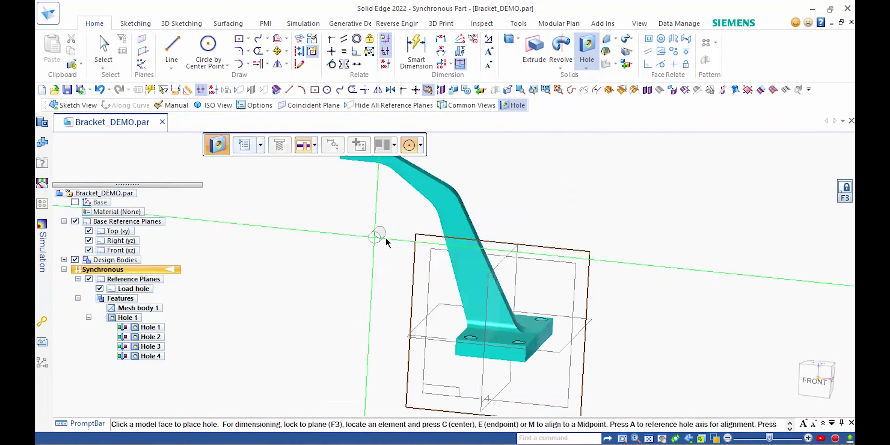
# - Set the new hole's size to #10 in the hole options
pyautogui.click(243, 147)
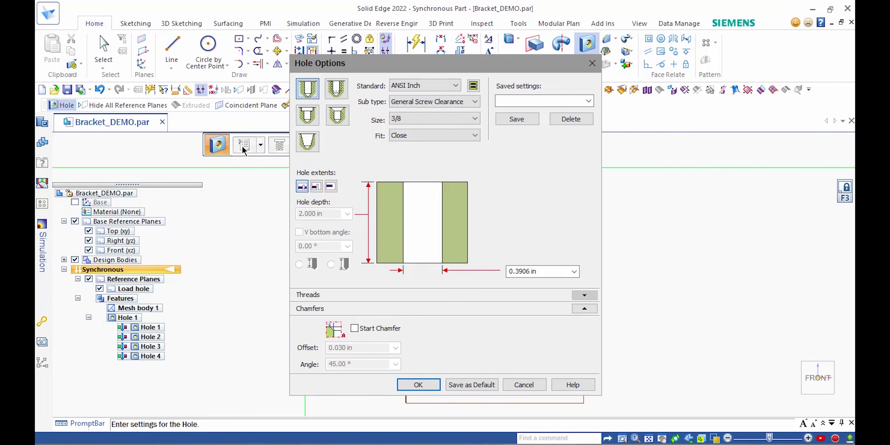
pyautogui.click(475, 120)
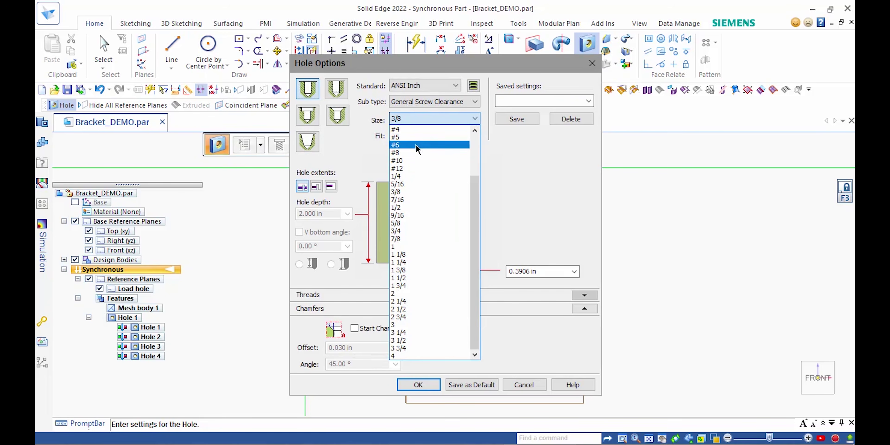
pyautogui.click(409, 161)
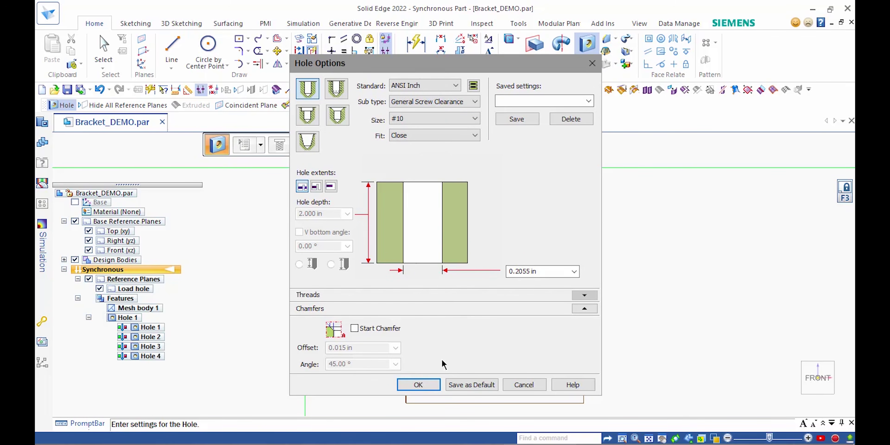
pyautogui.click(418, 384)
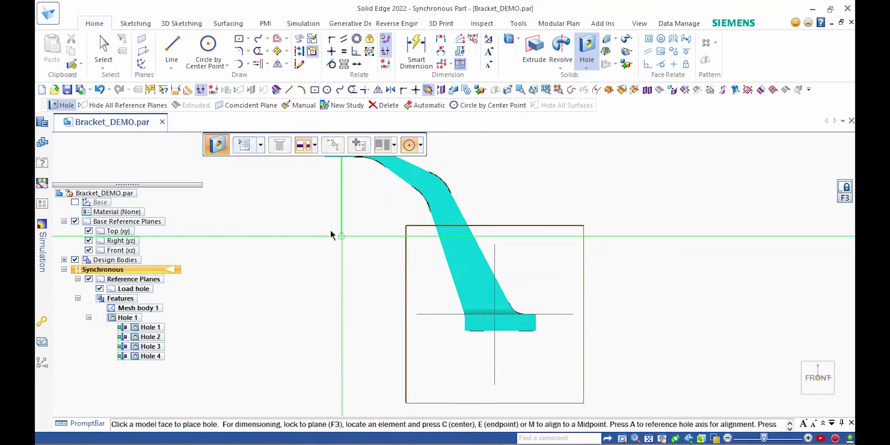
# - Place the #10 hole near the free end of the bracket arm
pyautogui.scroll(5, 389, 269)
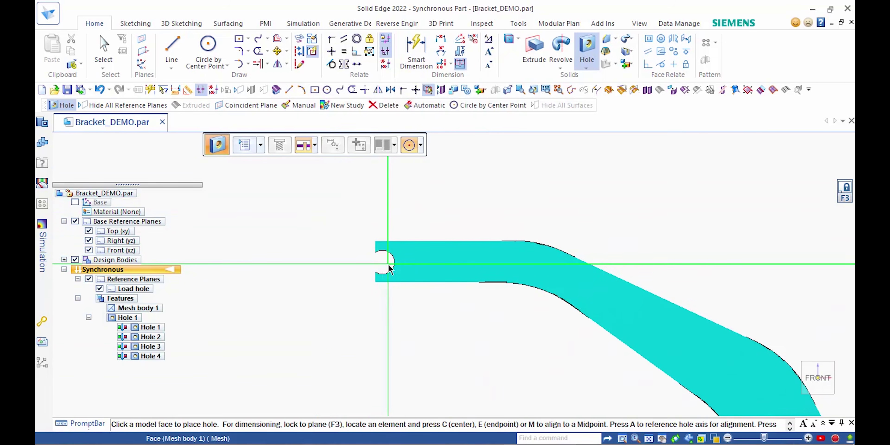
pyautogui.click(396, 261)
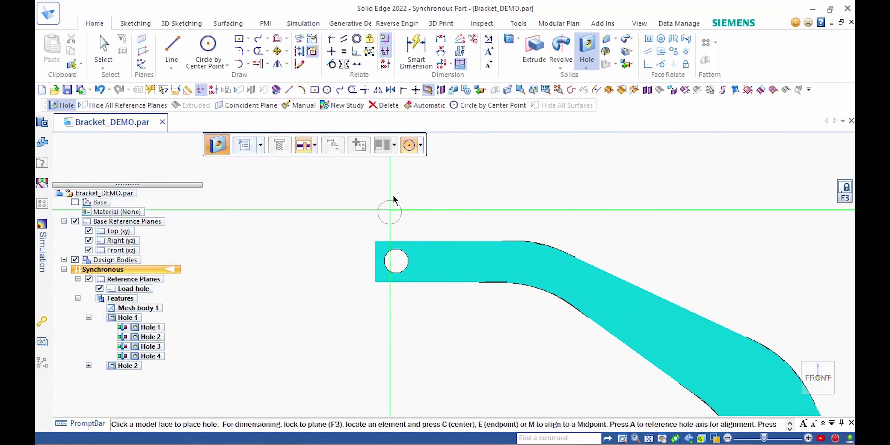
pyautogui.press('Escape')
pyautogui.click(322, 202)
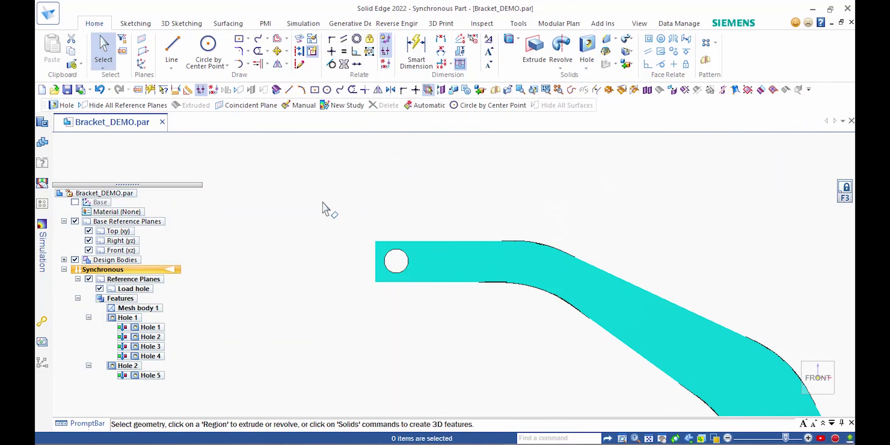
# - Hide all reference planes and inspect the bracket's mesh in wireframe, returning to the shaded display
pyautogui.hotkey('ctrl', 'i')
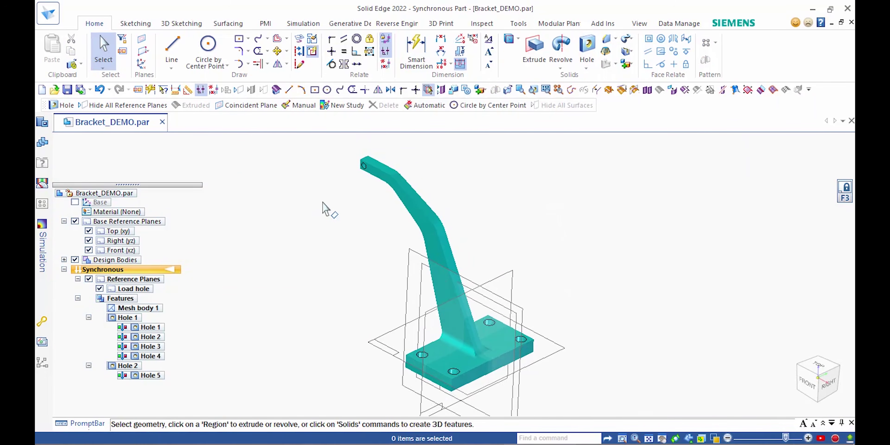
pyautogui.moveTo(334, 173); pyautogui.dragTo(292, 216, button='right')
pyautogui.hotkey('ctrl', 'shift', 'w')
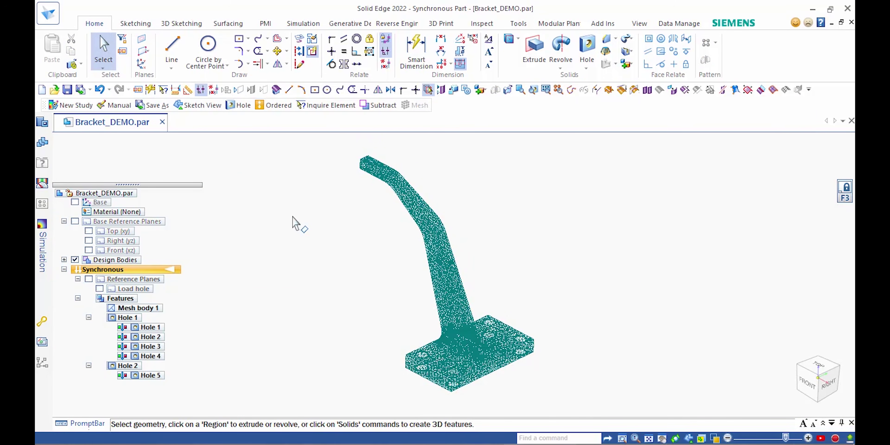
pyautogui.hotkey('ctrl', 'shift', 's')
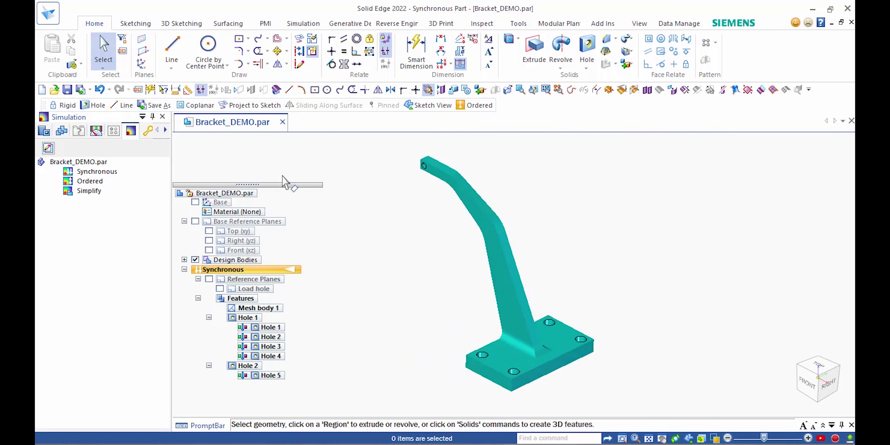
# - Create a new static study with the default settings under the Synchronous simulation node
pyautogui.rightClick(91, 172)
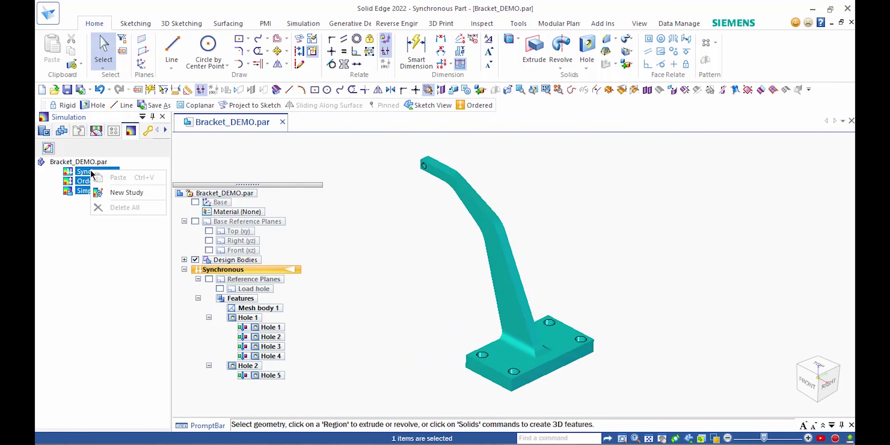
pyautogui.click(124, 192)
pyautogui.press('Return')
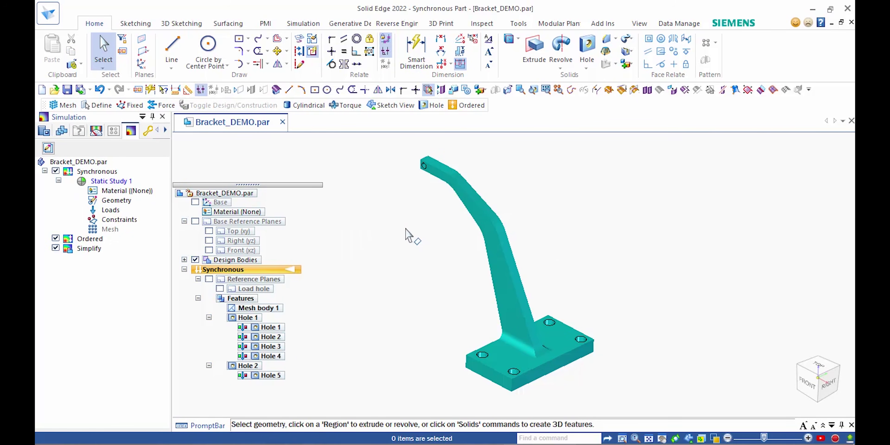
# - Apply the Aluminum, 1350 material to the bracket from the study's material entry
pyautogui.doubleClick(126, 191)
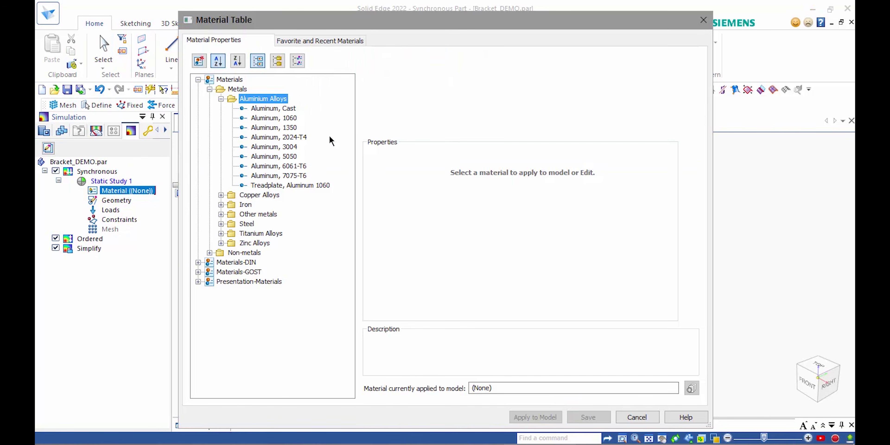
pyautogui.click(280, 128)
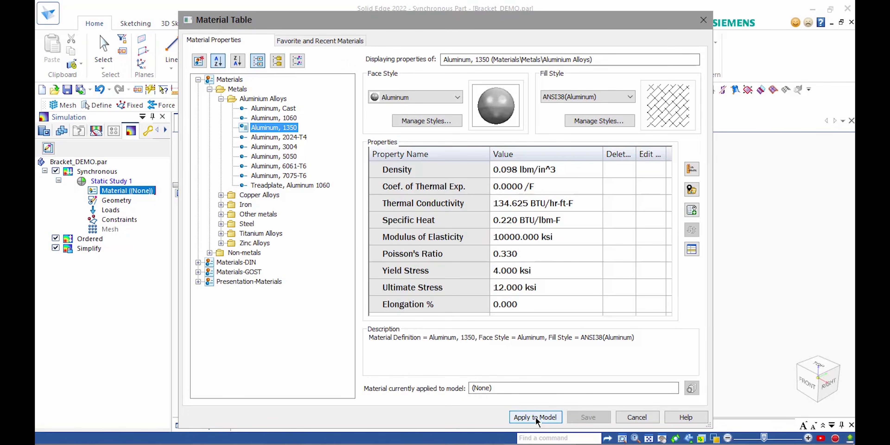
pyautogui.click(526, 417)
pyautogui.click(493, 293)
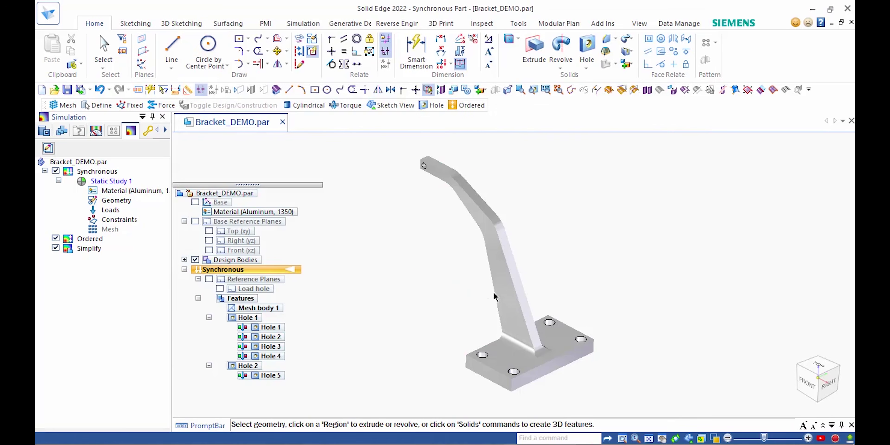
# - Add a Fixed constraint to the four base plate holes by selecting the Hole 1 feature
pyautogui.rightClick(118, 221)
pyautogui.moveTo(214, 254)
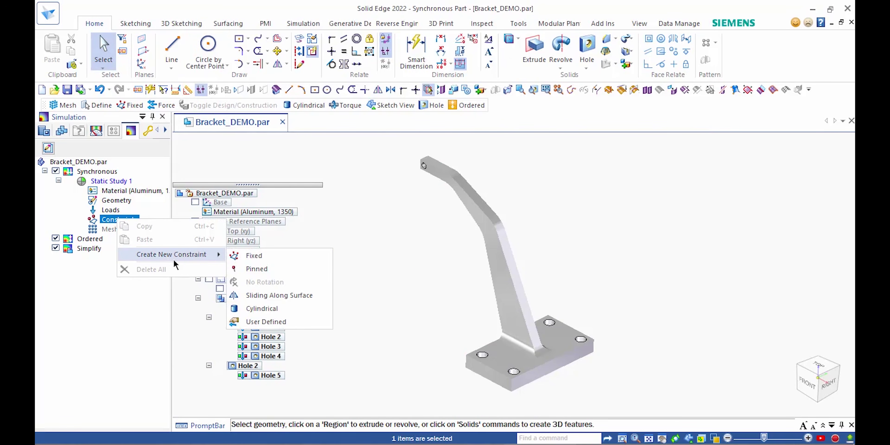
pyautogui.click(265, 256)
pyautogui.click(397, 144)
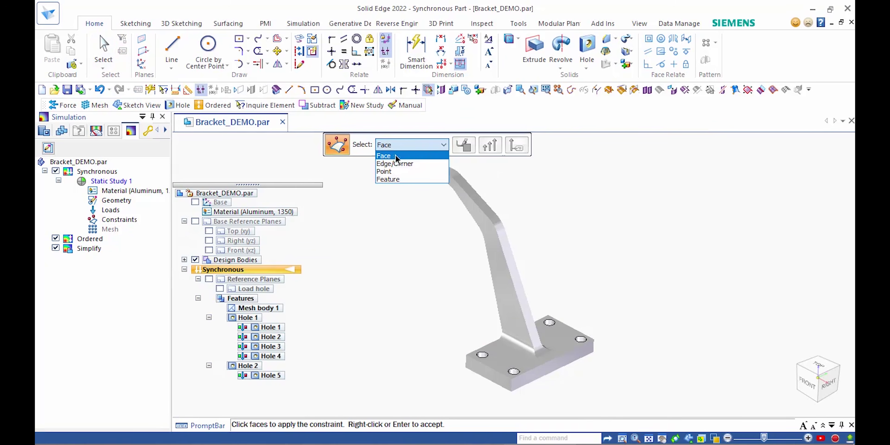
pyautogui.click(393, 179)
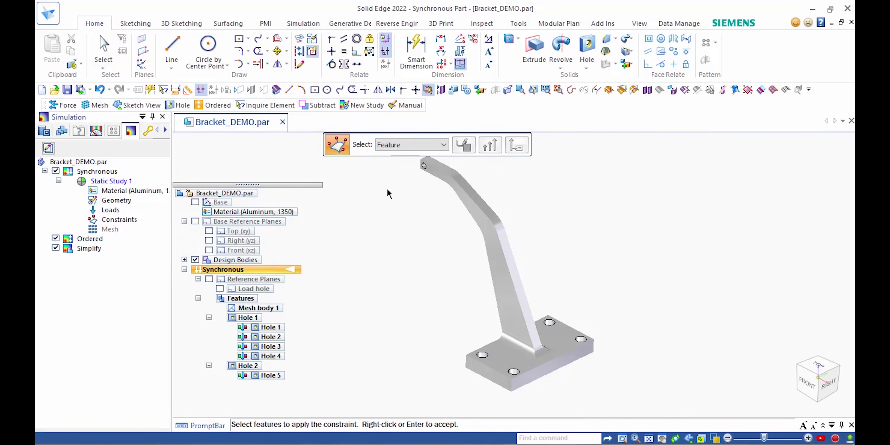
pyautogui.click(251, 321)
pyautogui.rightClick(373, 296)
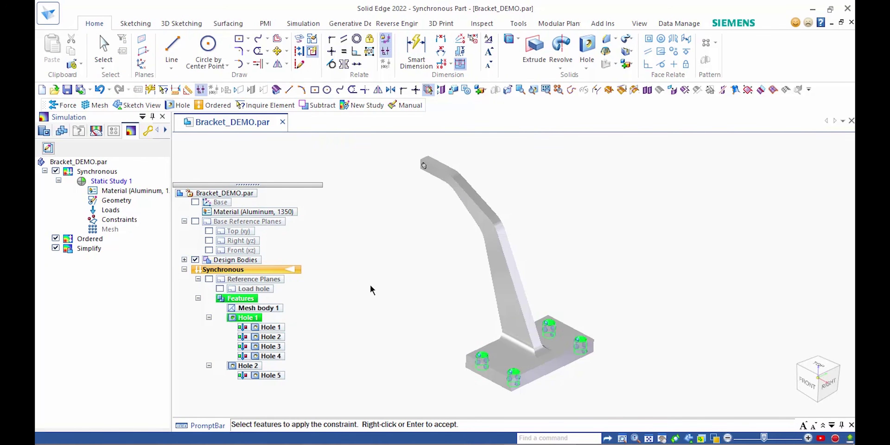
pyautogui.click(366, 260)
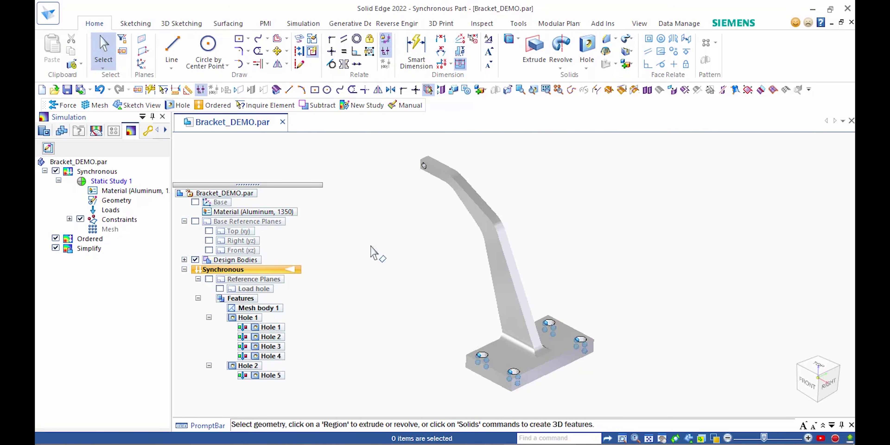
# - Apply a downward 100 lbf force to the inner face of the load hole at the bracket arm's tip
pyautogui.rightClick(111, 210)
pyautogui.moveTo(180, 247)
pyautogui.click(263, 254)
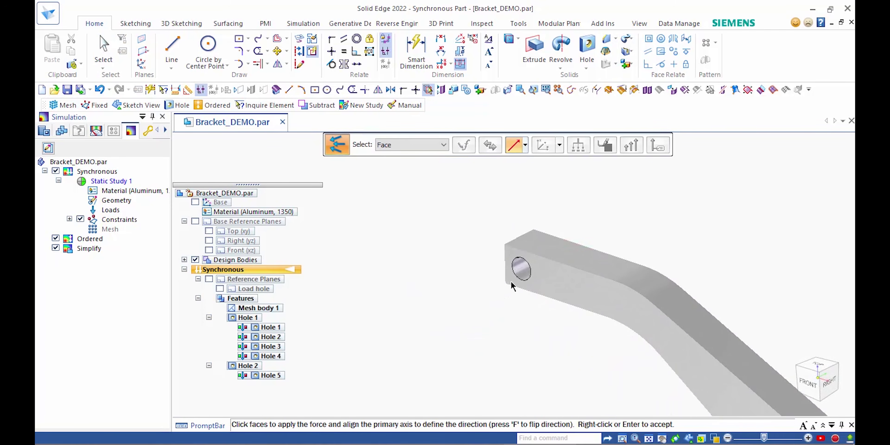
pyautogui.click(521, 271)
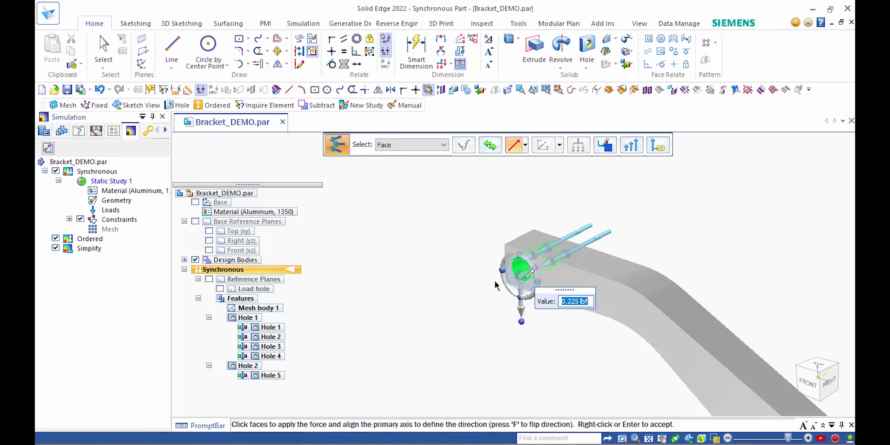
pyautogui.click(578, 311)
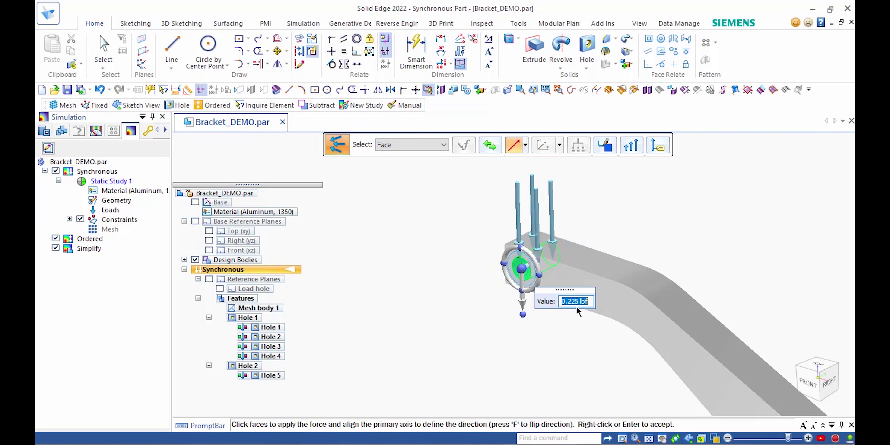
pyautogui.write('100')
pyautogui.press('Return')
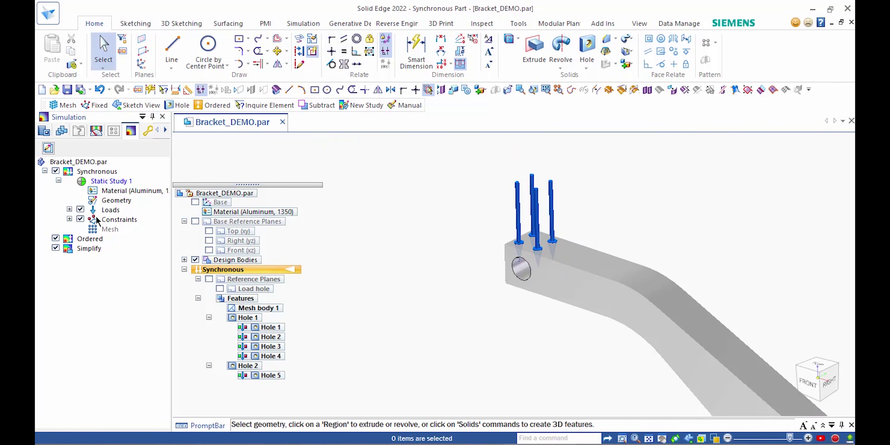
# - Hide the loads and constraints, and mesh and solve the bracket's static study at the default tetrahedral mesh size
pyautogui.click(80, 210)
pyautogui.click(80, 219)
pyautogui.click(110, 229)
pyautogui.rightClick(111, 232)
pyautogui.click(142, 322)
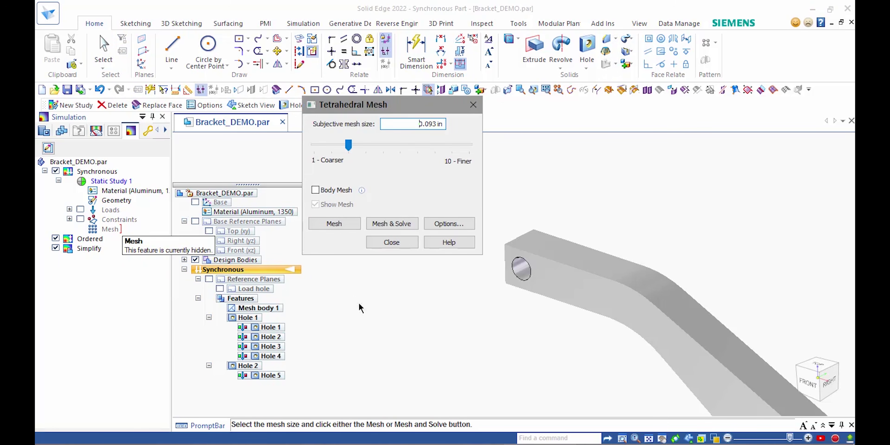
pyautogui.click(388, 225)
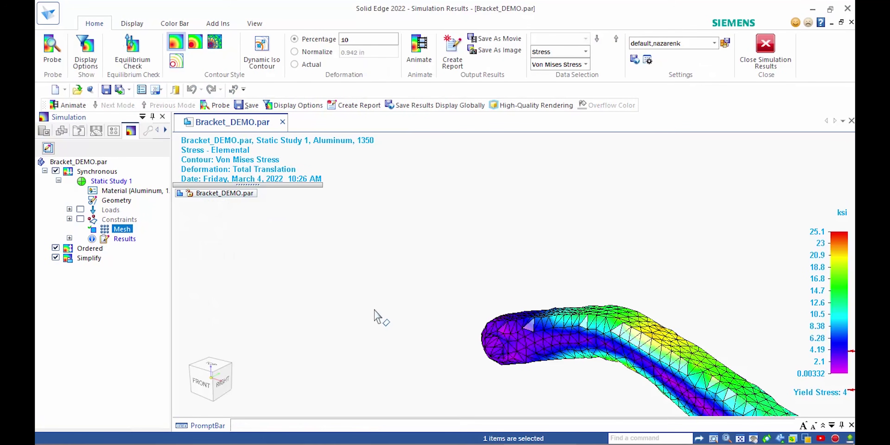
# - Play the Von Mises stress animation with the whole bracket in view, and close the animation
pyautogui.scroll(-5, 374, 310)
pyautogui.scroll(-3, 374, 309)
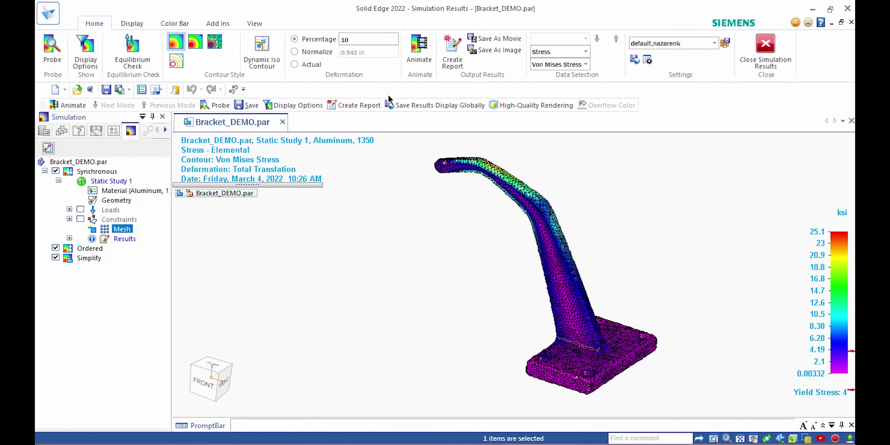
pyautogui.click(416, 62)
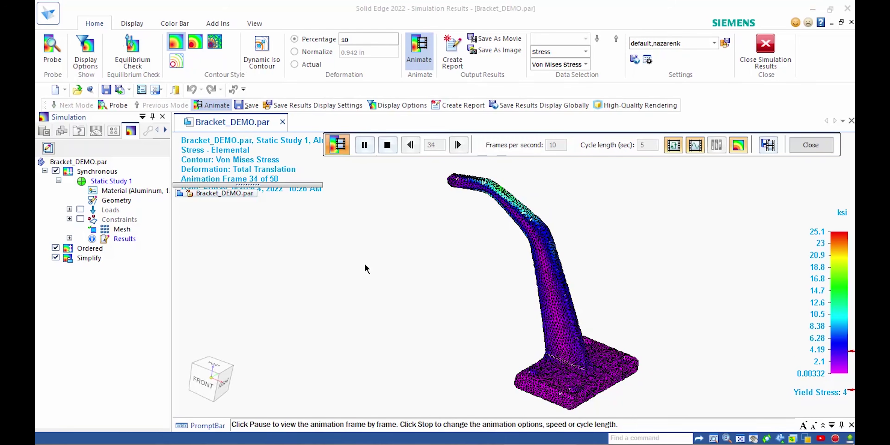
pyautogui.click(810, 145)
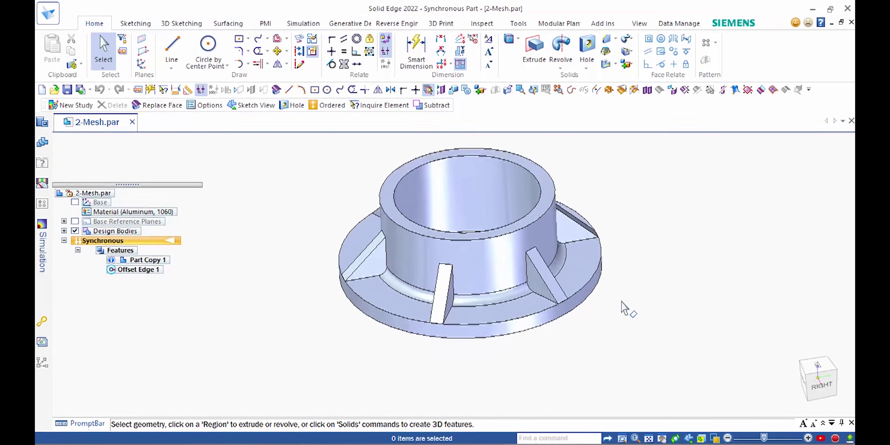
# - In 2-Mesh.par, examine up close where a rib's end meets the flange's outer edge, and restore the isometric view
pyautogui.scroll(5, 621, 301)
pyautogui.scroll(8, 621, 302)
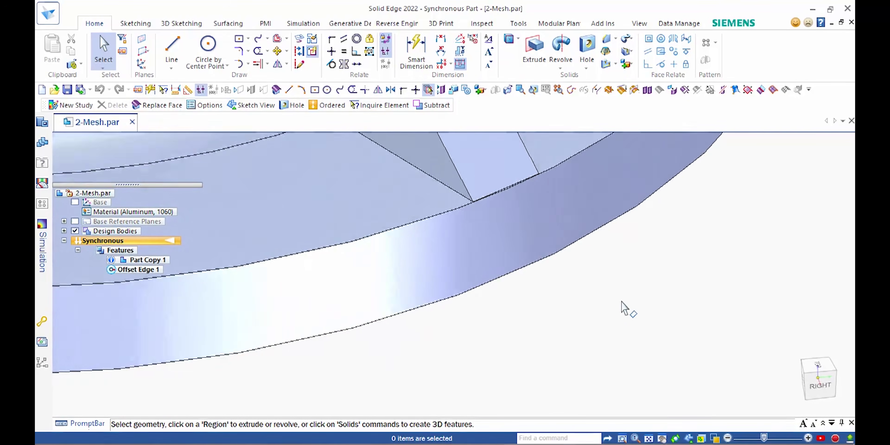
pyautogui.scroll(2, 621, 301)
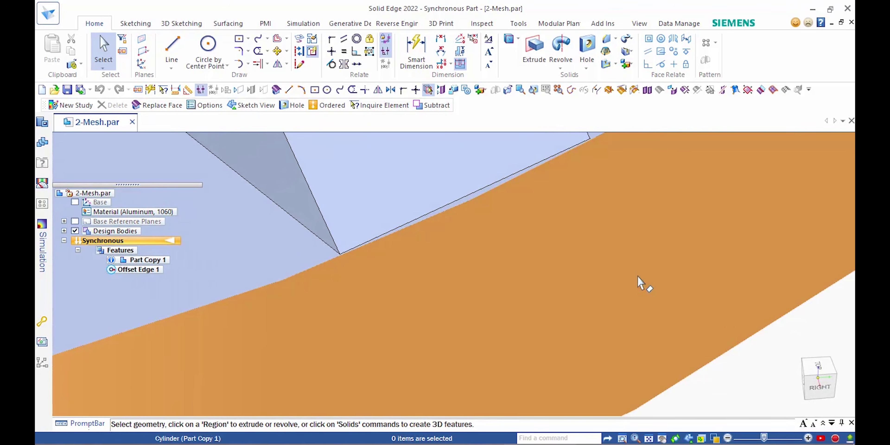
pyautogui.keyDown('shift'); pyautogui.moveTo(573, 265); pyautogui.dragTo(584, 358, button='middle'); pyautogui.keyUp('shift')
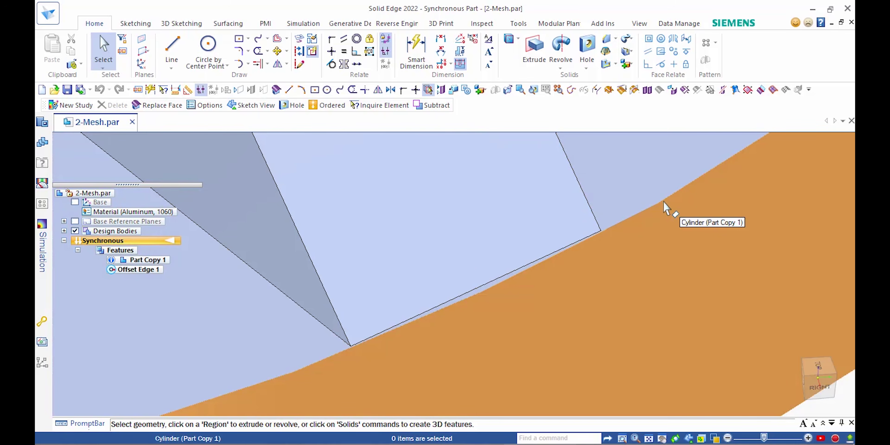
pyautogui.hotkey('ctrl', 'i')
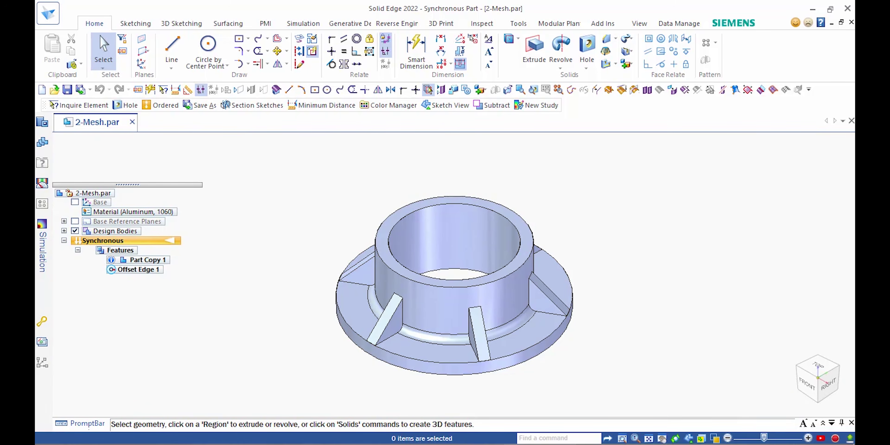
# - Create a Linear Static study with a Tetrahedral mesh under the Synchronous simulation node of 2-Mesh.par
pyautogui.click(47, 256)
pyautogui.click(171, 117)
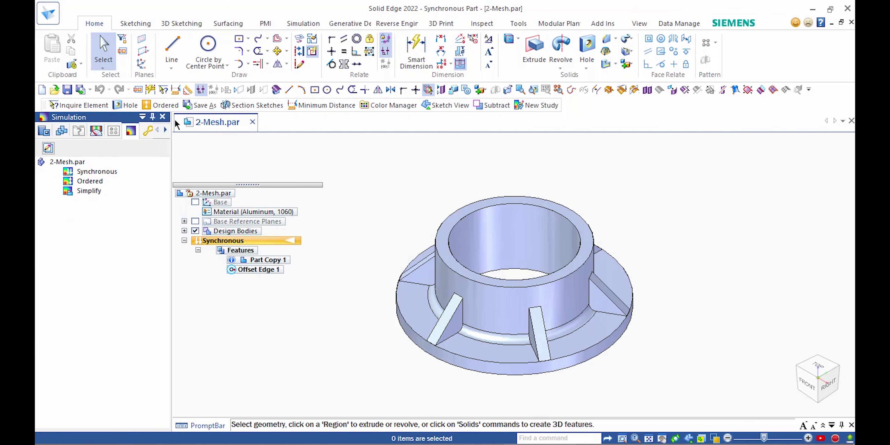
pyautogui.rightClick(112, 167)
pyautogui.click(110, 184)
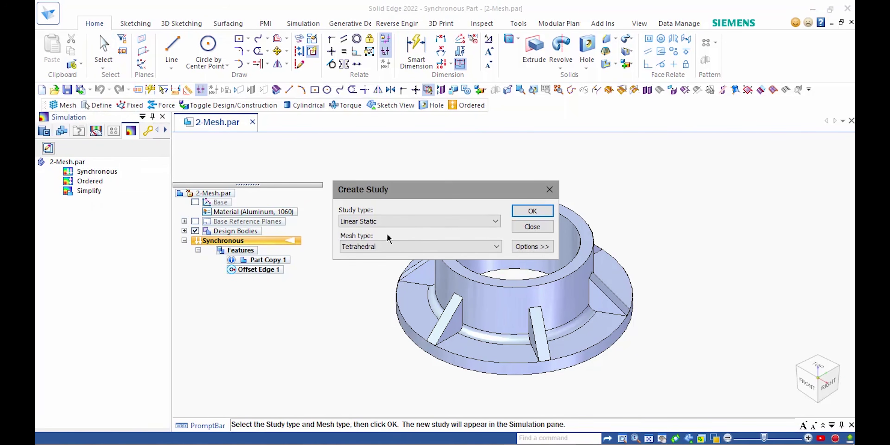
pyautogui.click(539, 212)
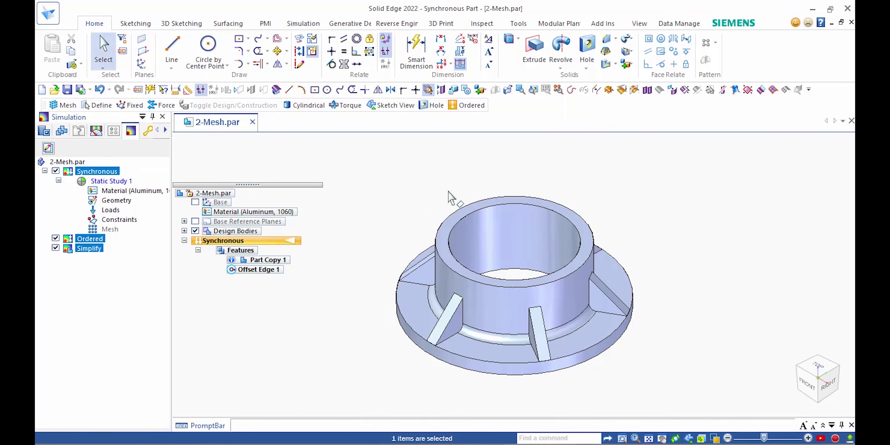
# - Try to mesh the ribbed flange at the 7.29 mm default size, and dismiss the resulting message
pyautogui.click(110, 229)
pyautogui.rightClick(114, 229)
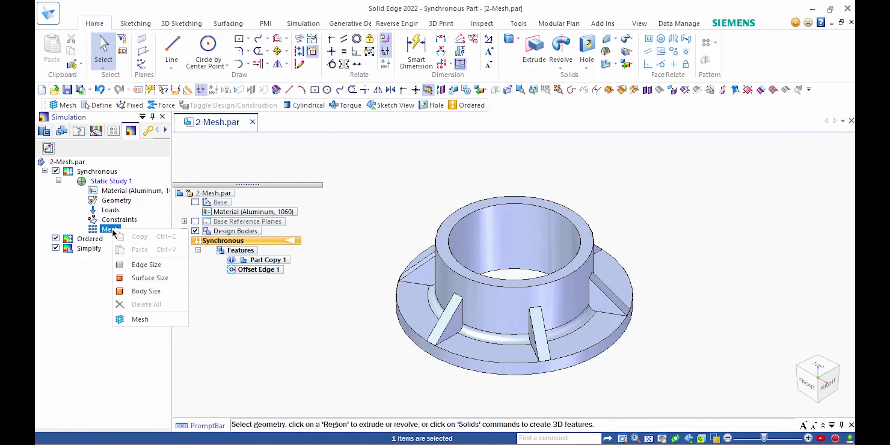
pyautogui.click(147, 319)
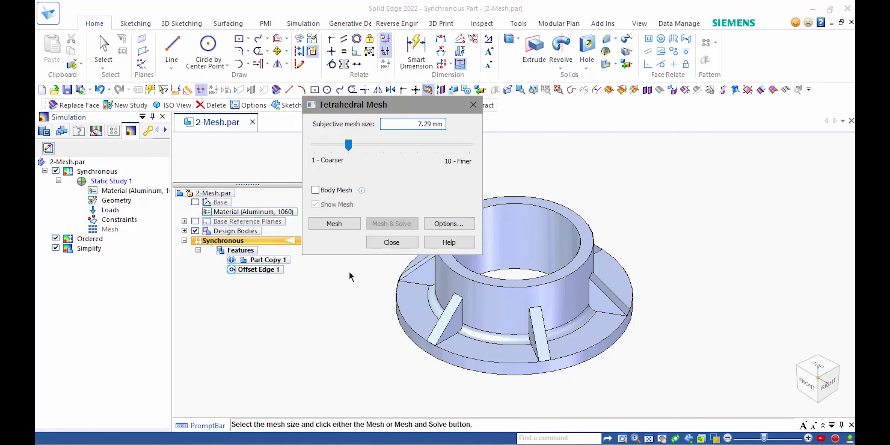
pyautogui.click(334, 224)
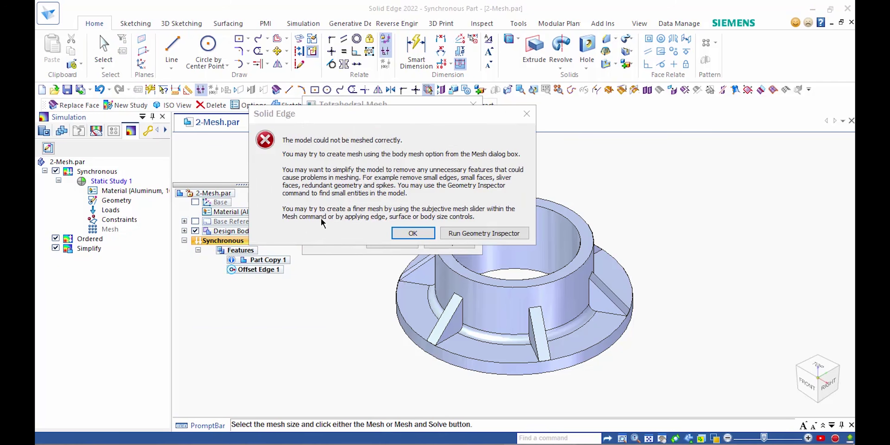
pyautogui.moveTo(414, 124); pyautogui.dragTo(400, 199)
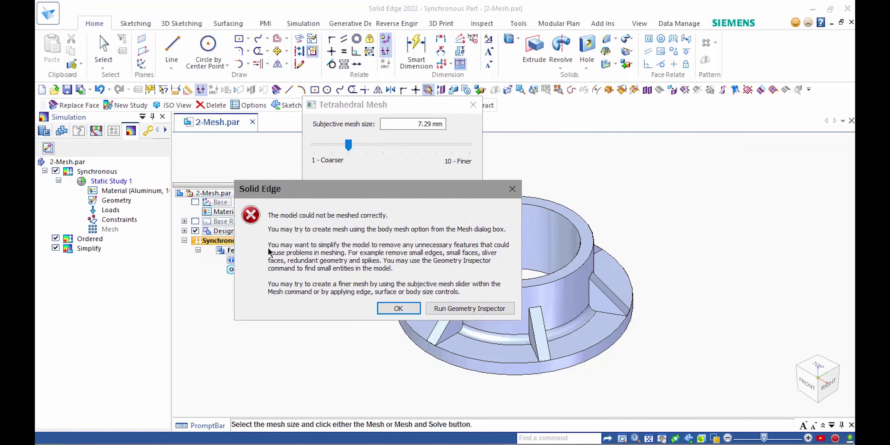
pyautogui.click(392, 308)
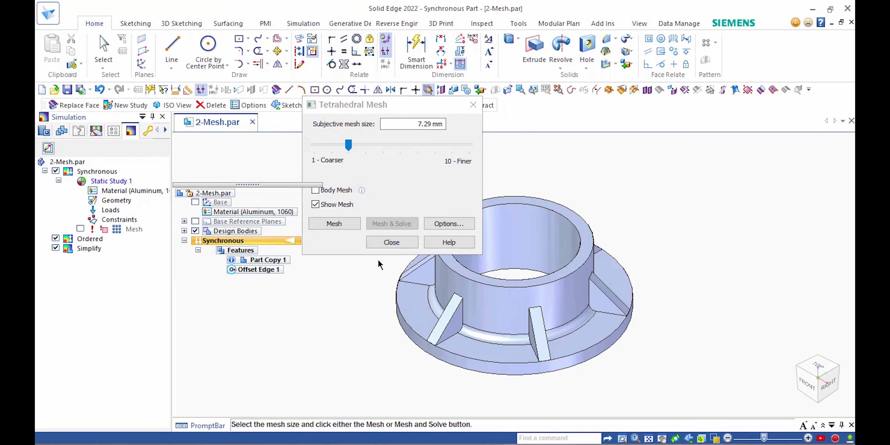
# - Try to mesh the flange at finer subjective sizes, first level 8 (3.65 mm) and level 9 (2.55 mm)
pyautogui.moveTo(349, 147); pyautogui.dragTo(431, 160)
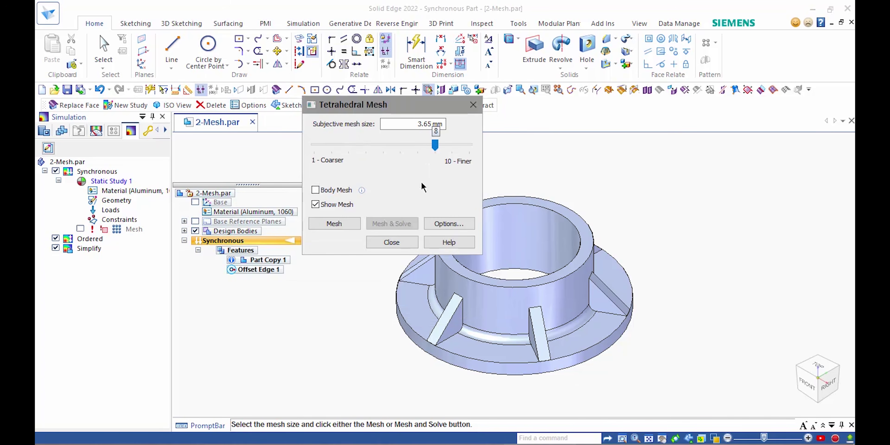
pyautogui.click(336, 223)
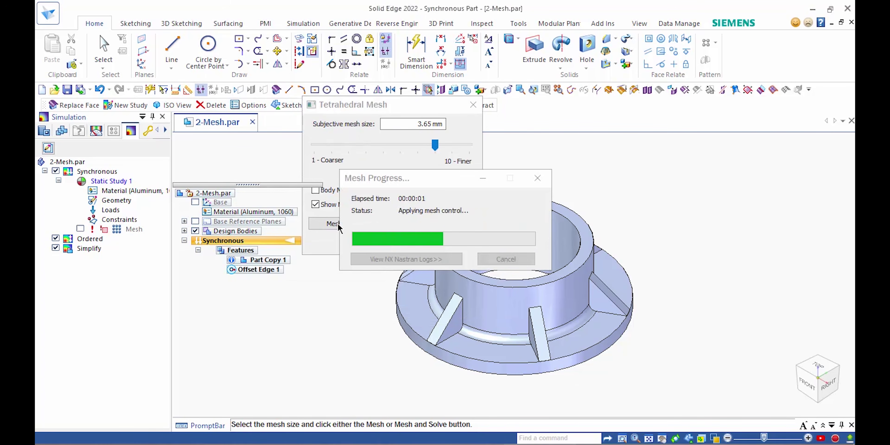
pyautogui.click(403, 230)
pyautogui.moveTo(440, 145); pyautogui.dragTo(446, 144)
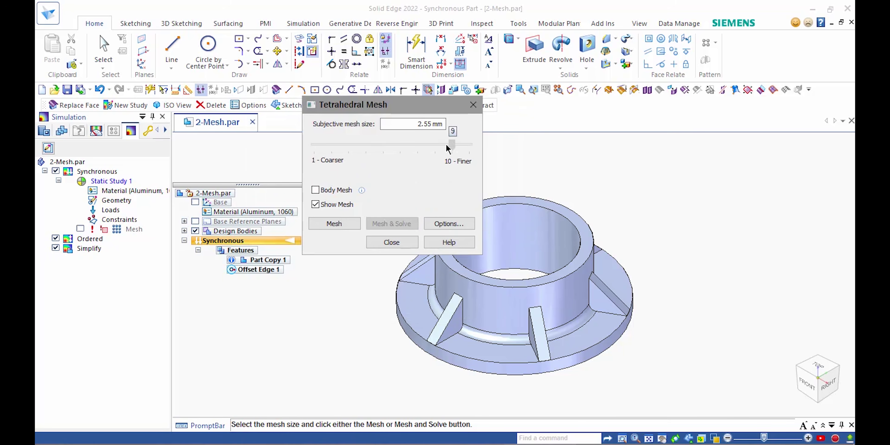
pyautogui.click(334, 224)
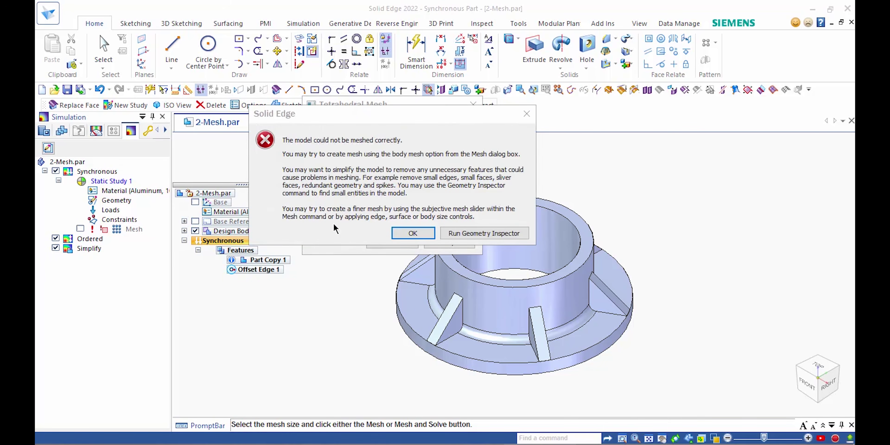
# - Run Geometry Inspector on all active models for faults and small entities, and expand the results to the listed faces
pyautogui.click(475, 232)
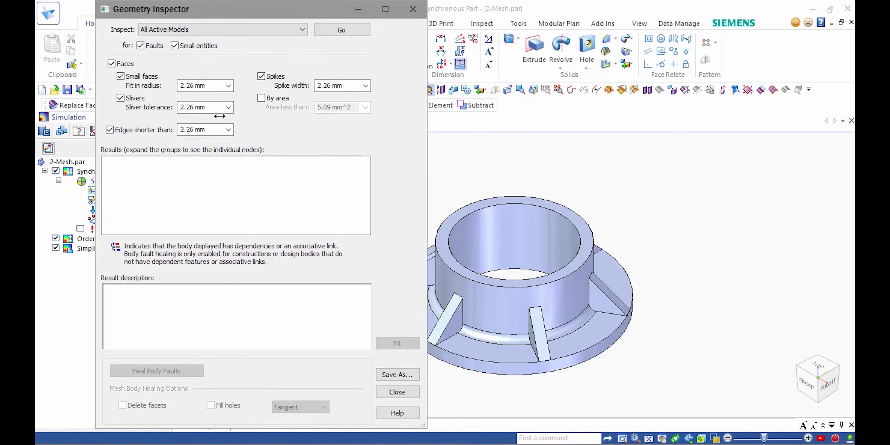
pyautogui.click(332, 30)
pyautogui.click(109, 162)
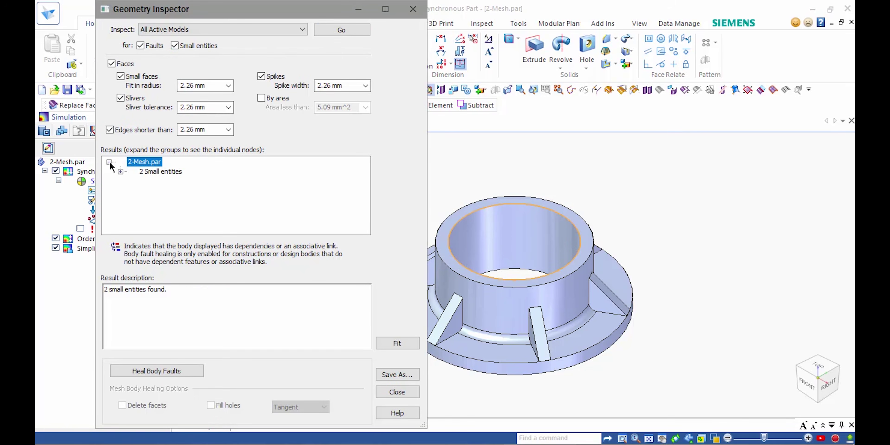
pyautogui.click(120, 172)
pyautogui.click(132, 181)
pyautogui.click(170, 181)
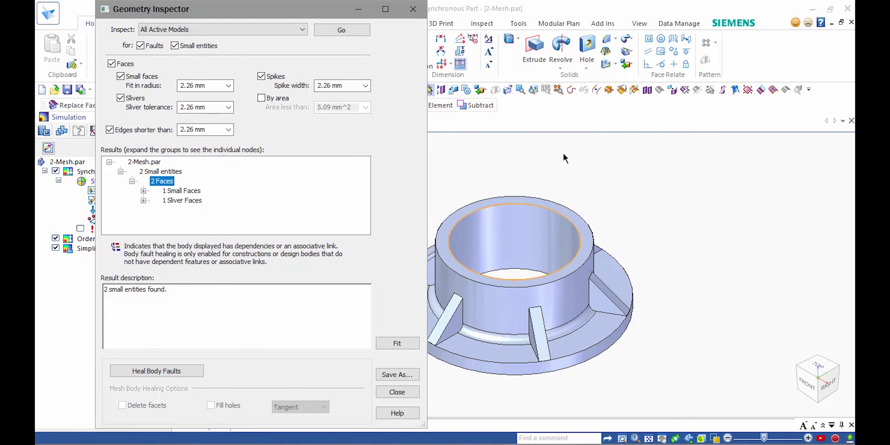
# - Examine the highlighted faces around the bore's upper inner edge up close, and close Geometry Inspector
pyautogui.scroll(8, 564, 158)
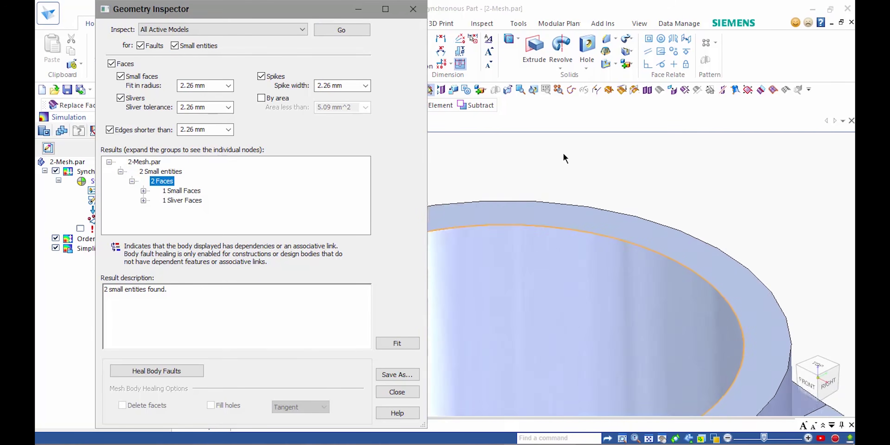
pyautogui.scroll(5, 564, 158)
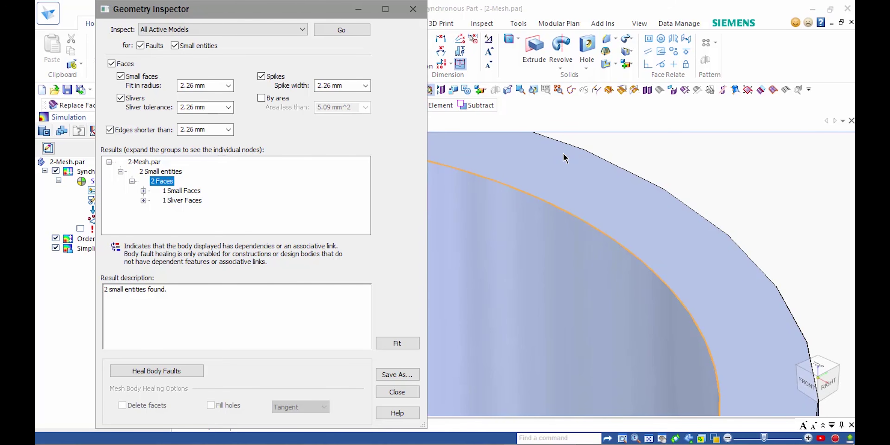
pyautogui.scroll(-6, 563, 153)
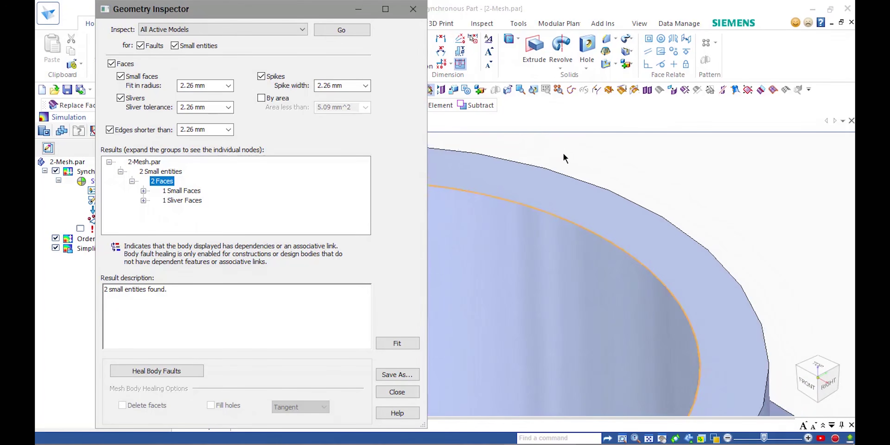
pyautogui.scroll(-3, 564, 157)
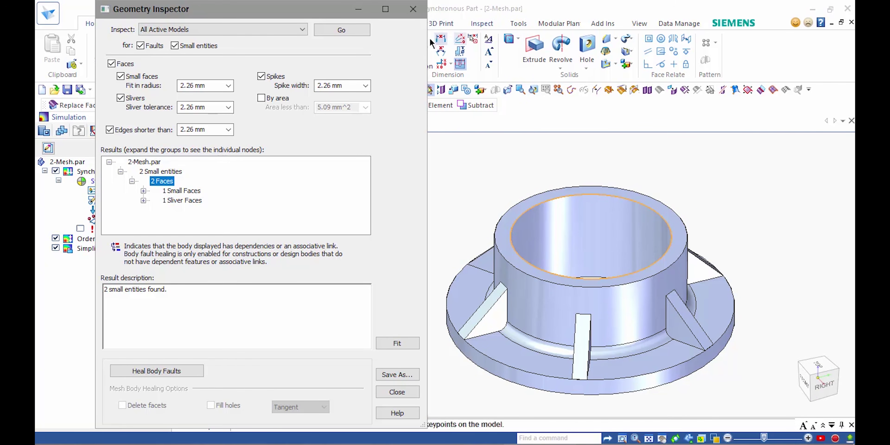
pyautogui.click(413, 9)
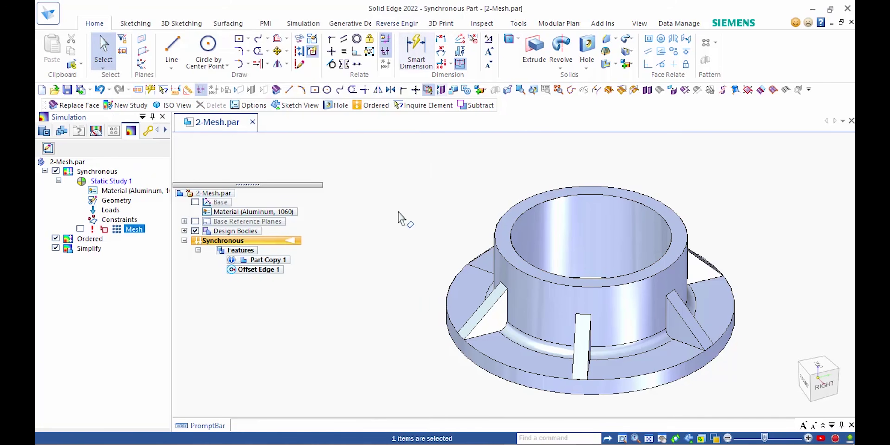
# - Mesh the flange with the Body Mesh option enabled at a subjective mesh size of 2.55 mm
pyautogui.rightClick(133, 229)
pyautogui.click(159, 321)
pyautogui.click(318, 194)
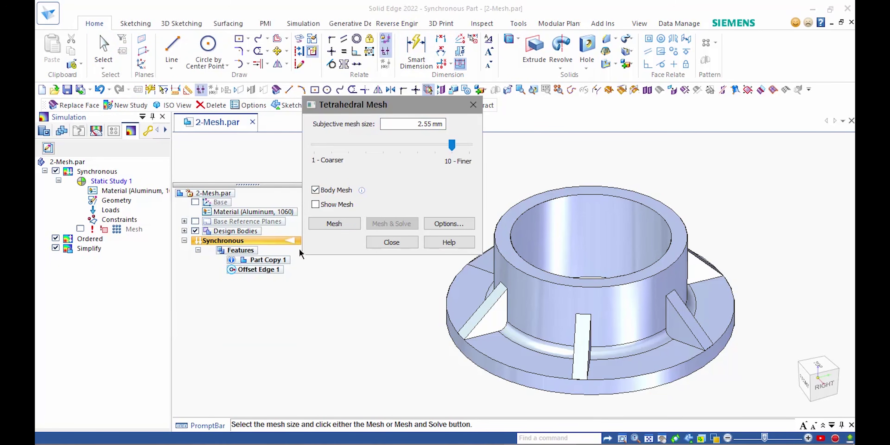
pyautogui.click(326, 226)
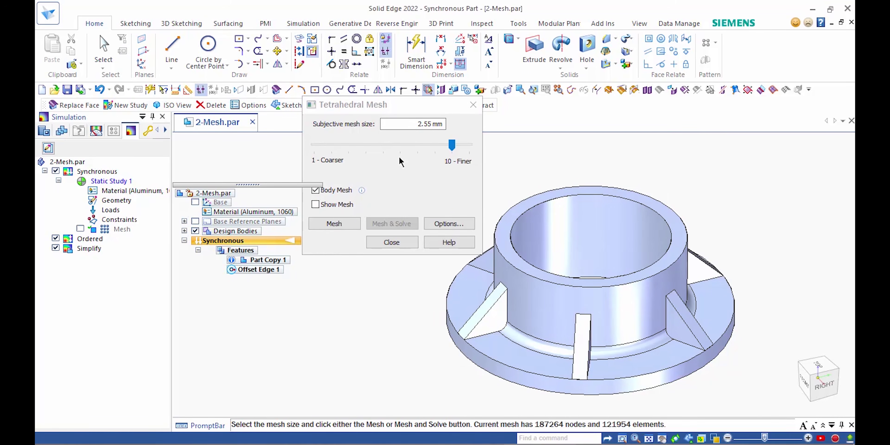
# - Show the flange's body mesh, examine it around the ribs and collar, and close the Tetrahedral Mesh dialog
pyautogui.click(318, 205)
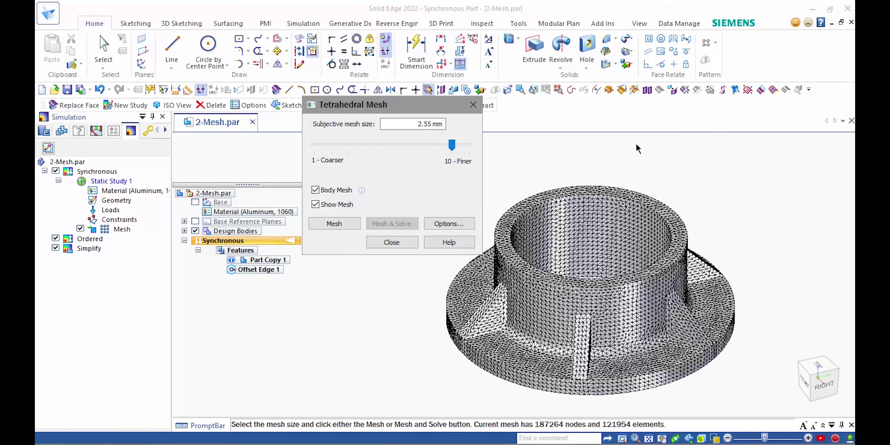
pyautogui.scroll(10, 637, 149)
pyautogui.scroll(-10, 637, 148)
pyautogui.scroll(-2, 637, 148)
pyautogui.scroll(2, 637, 149)
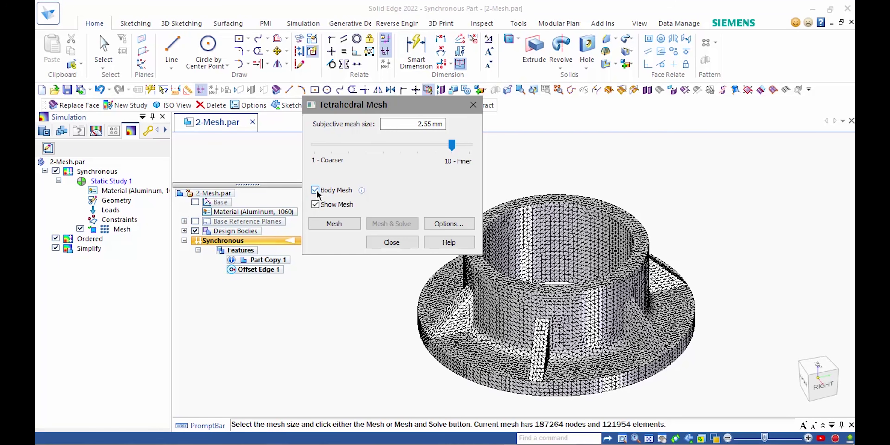
pyautogui.click(388, 244)
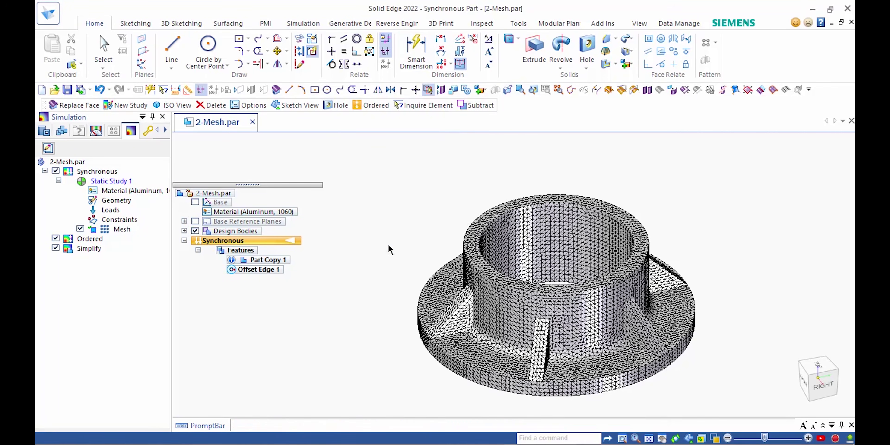
# - Hide the mesh and examine up close where a rib's sloped end meets the flange's outer rim
pyautogui.click(392, 209)
pyautogui.click(80, 229)
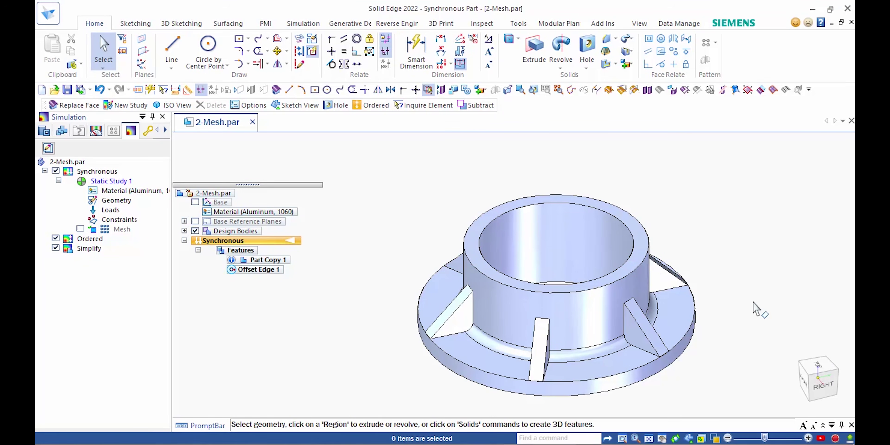
pyautogui.scroll(10, 754, 308)
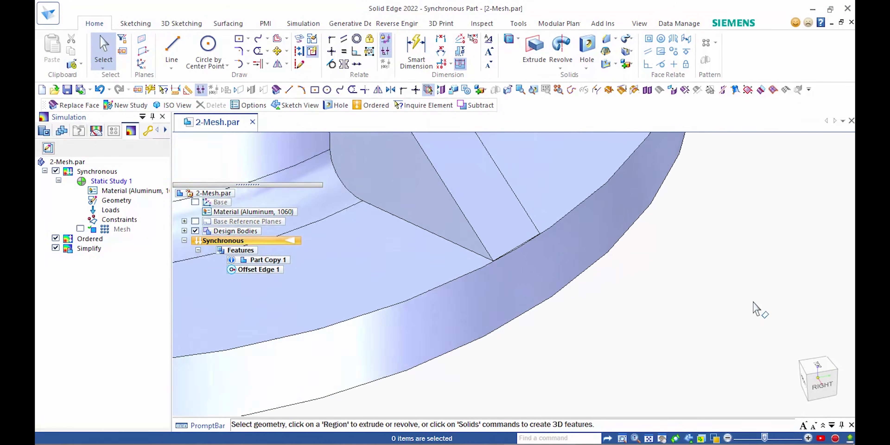
pyautogui.scroll(3, 754, 307)
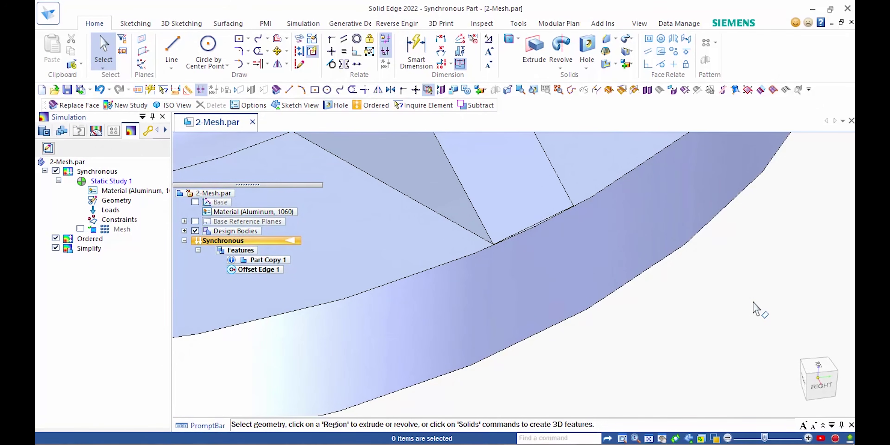
pyautogui.scroll(-12, 754, 307)
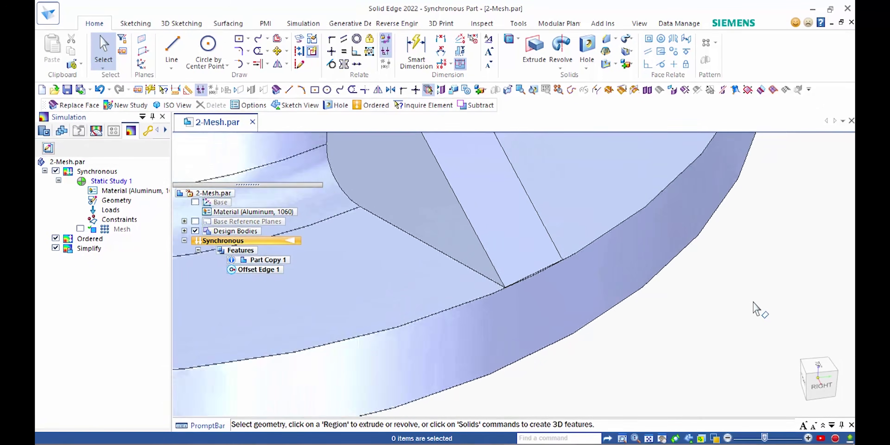
pyautogui.scroll(-4, 754, 308)
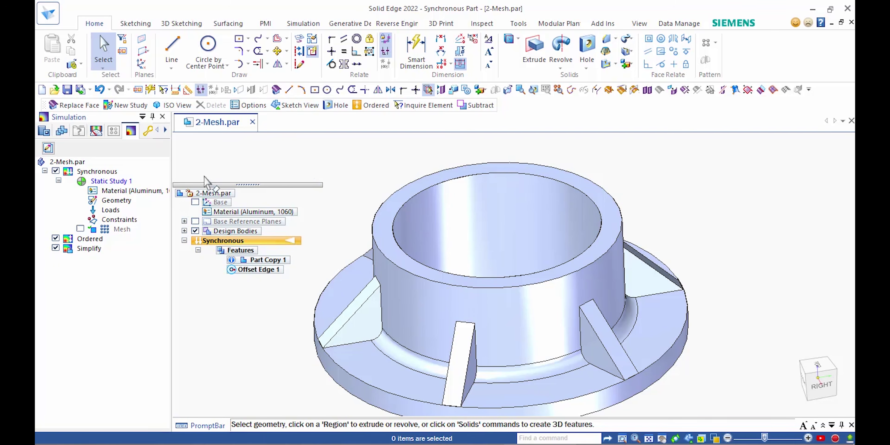
pyautogui.rightClick(119, 228)
pyautogui.click(144, 317)
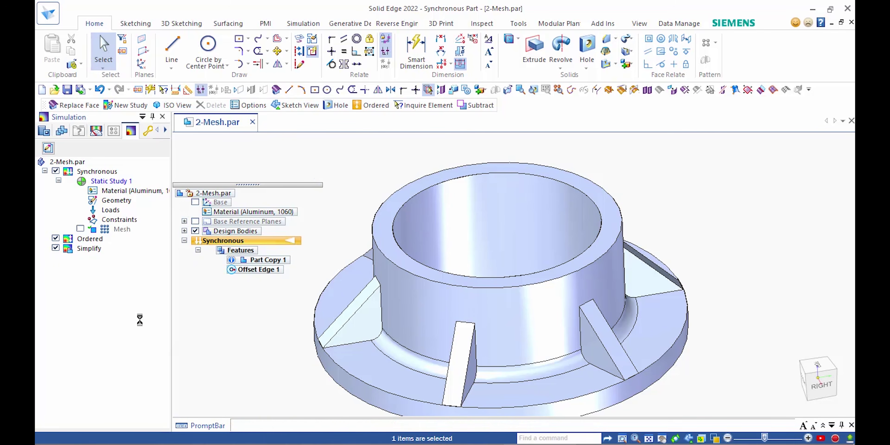
pyautogui.click(391, 242)
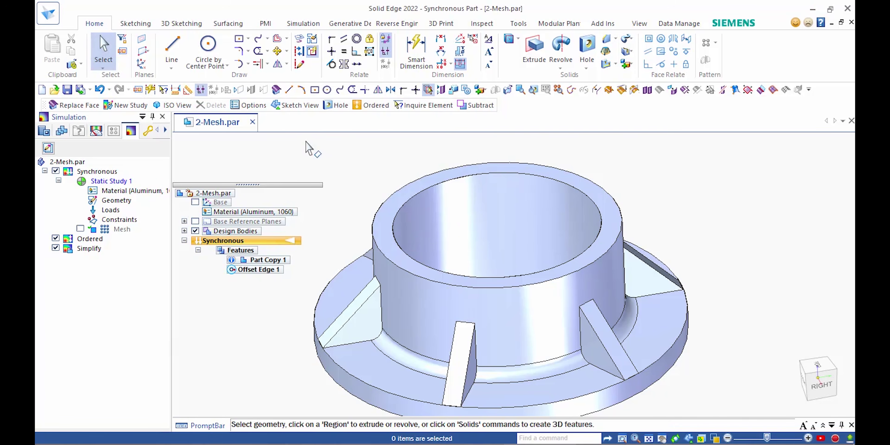
# - Remove the offset edge around the bore's upper rim by replacing its narrow planar face with the adjoining top face
pyautogui.click(276, 90)
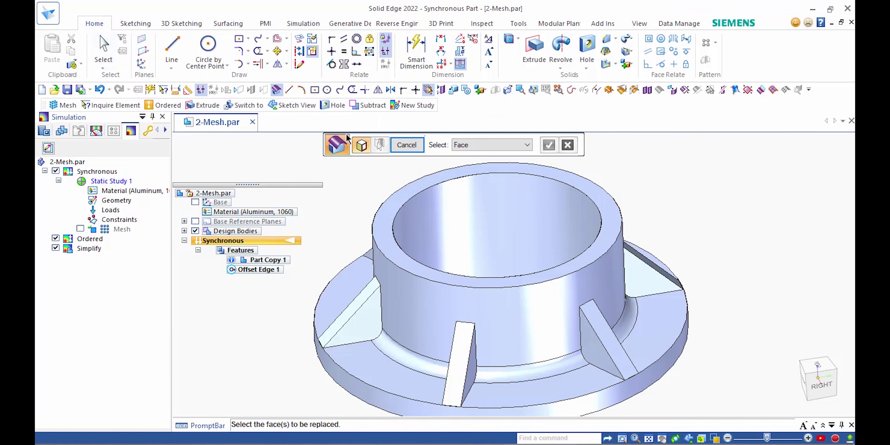
pyautogui.rightClick(561, 181)
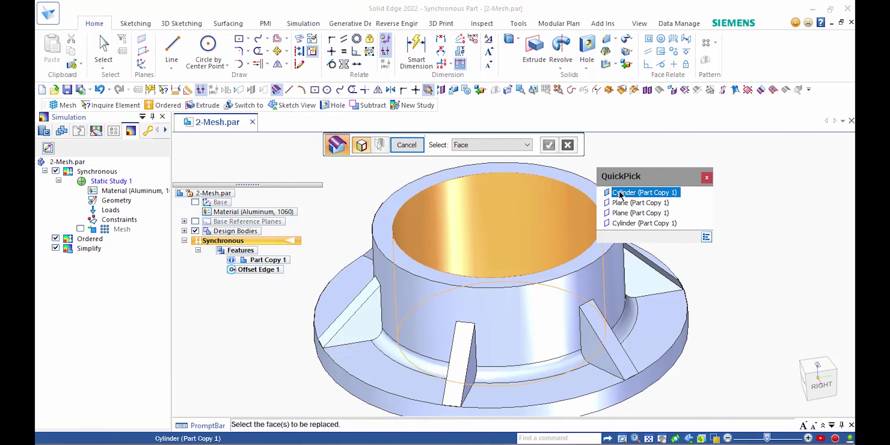
pyautogui.click(622, 203)
pyautogui.rightClick(652, 176)
pyautogui.click(603, 193)
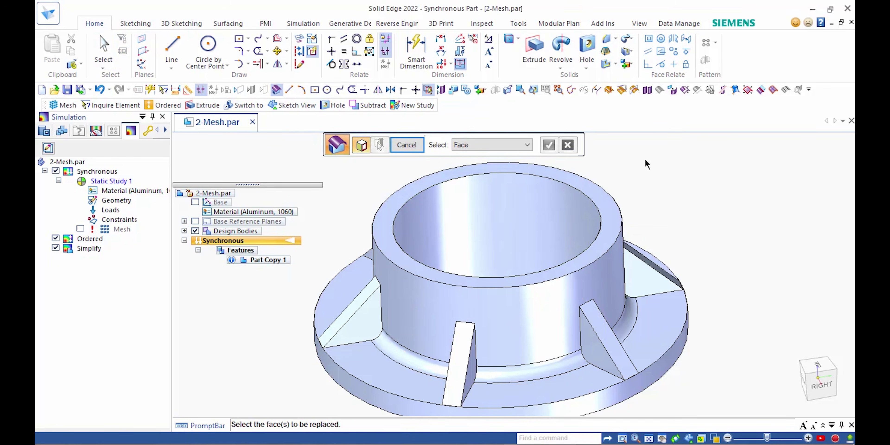
pyautogui.click(407, 145)
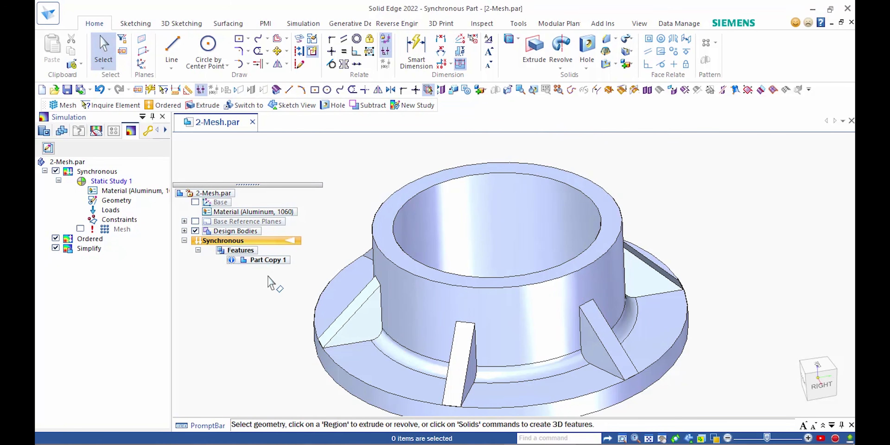
# - Mesh the flange with Body Mesh off at a subjective mesh size of 4.86 mm, and show the mesh
pyautogui.rightClick(124, 233)
pyautogui.click(153, 321)
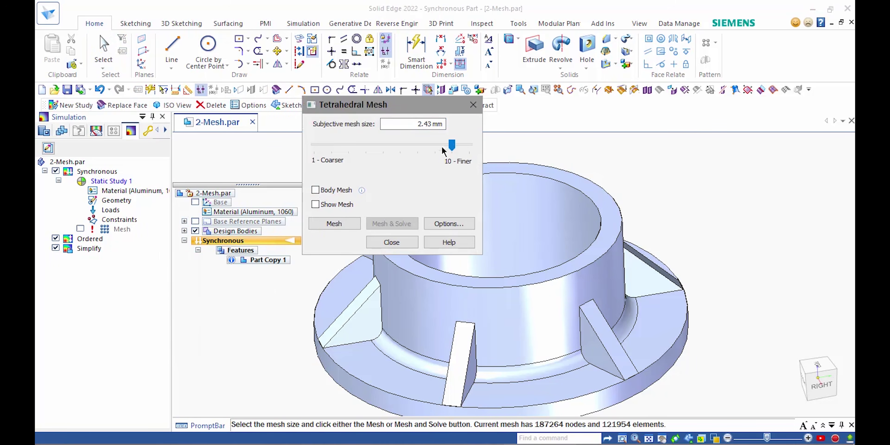
pyautogui.moveTo(451, 145); pyautogui.dragTo(402, 143)
pyautogui.click(330, 224)
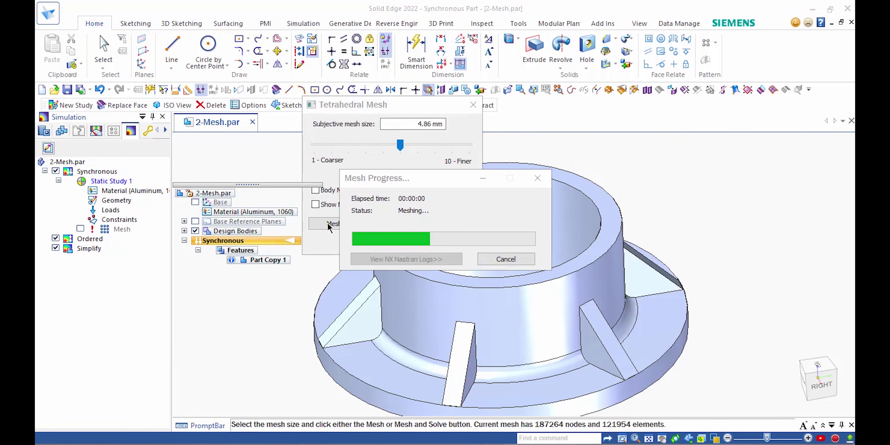
pyautogui.click(315, 204)
# - Examine the mesh along the narrow gap between a rib's outer end and the flange rim, and close the mesh dialog
pyautogui.scroll(-10, 488, 194)
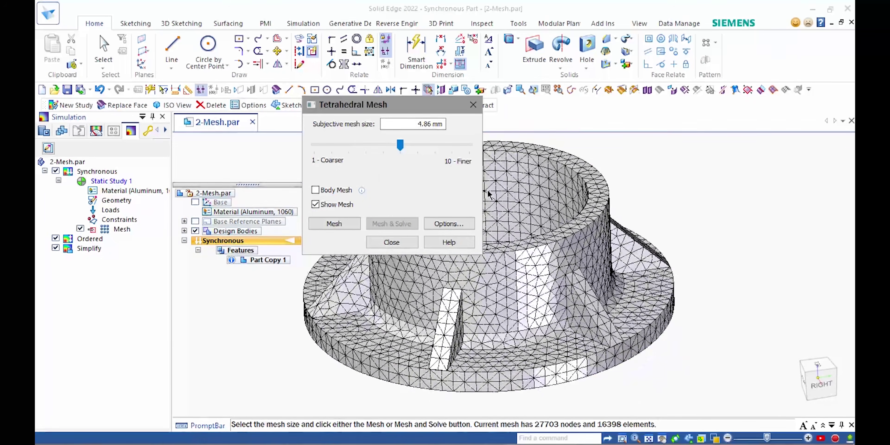
pyautogui.scroll(-10, 488, 195)
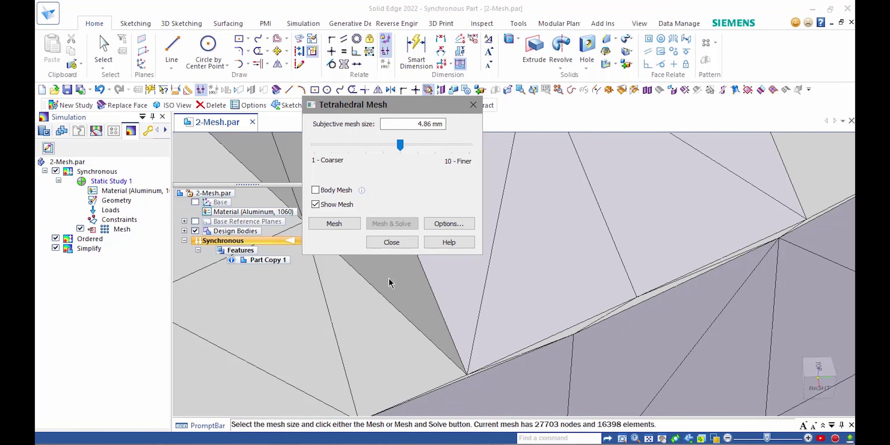
pyautogui.click(390, 242)
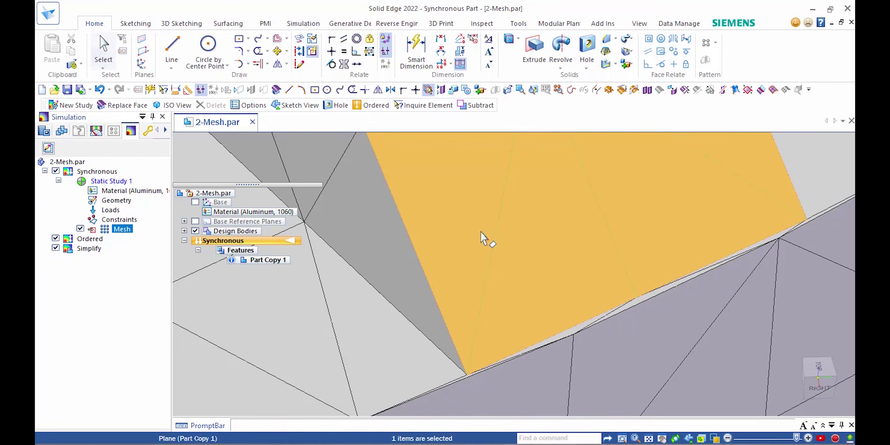
pyautogui.scroll(-3, 497, 232)
pyautogui.scroll(-5, 497, 233)
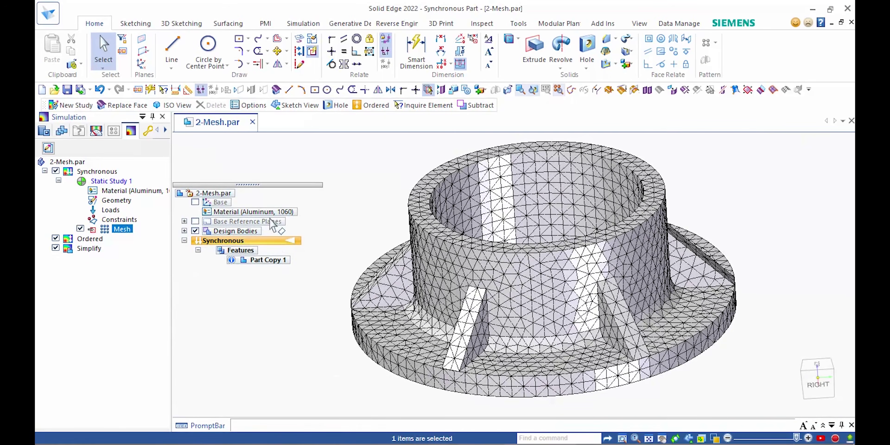
# - Enable Prepare geometry for meshing with a 4.86 mm mesh size in the mesh options, and remesh the flange
pyautogui.rightClick(123, 230)
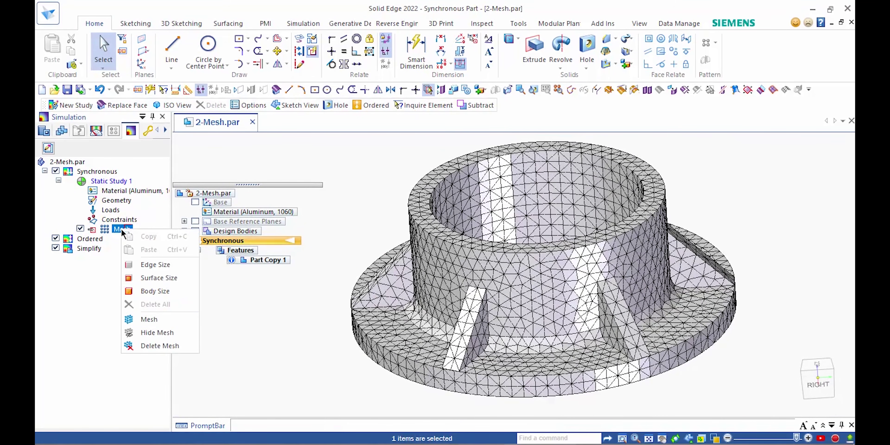
pyautogui.click(165, 321)
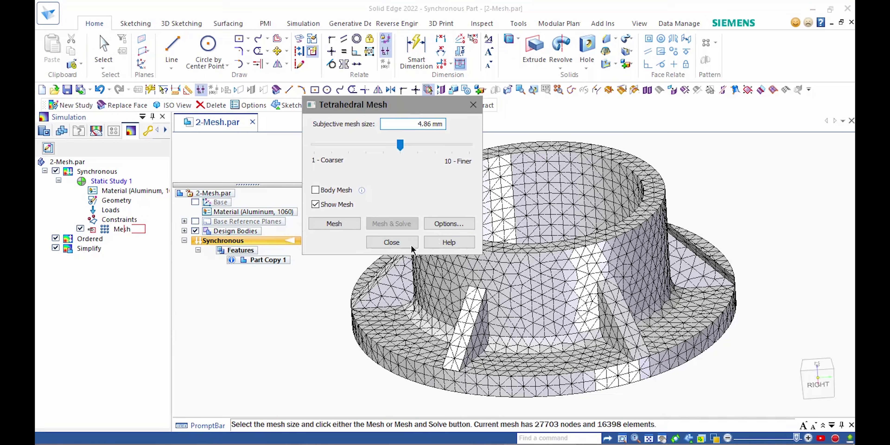
pyautogui.click(448, 222)
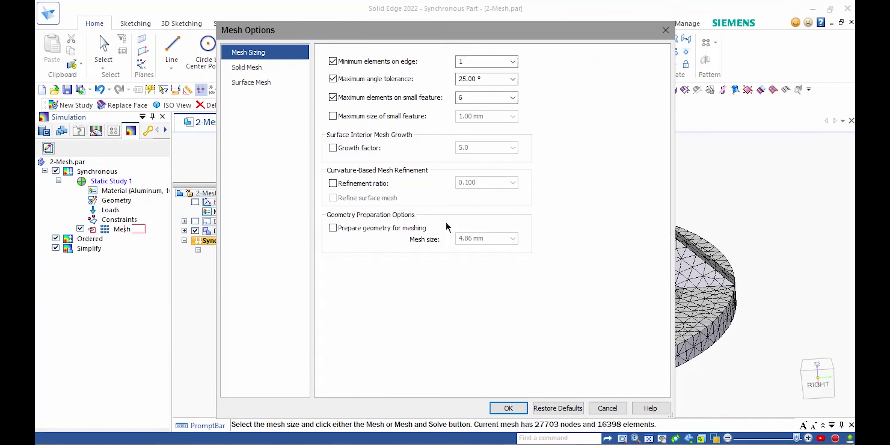
pyautogui.click(333, 227)
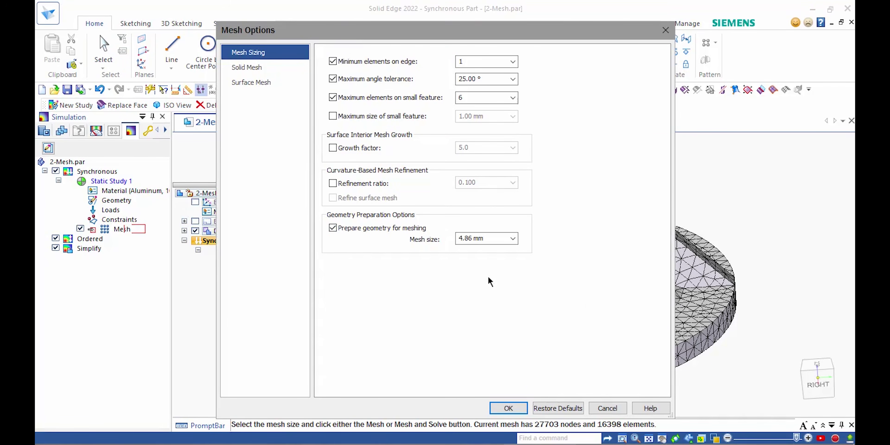
pyautogui.click(504, 408)
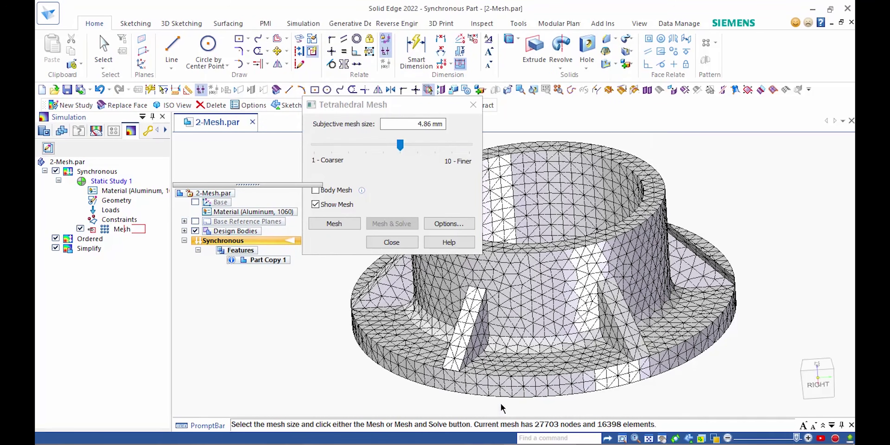
pyautogui.click(333, 228)
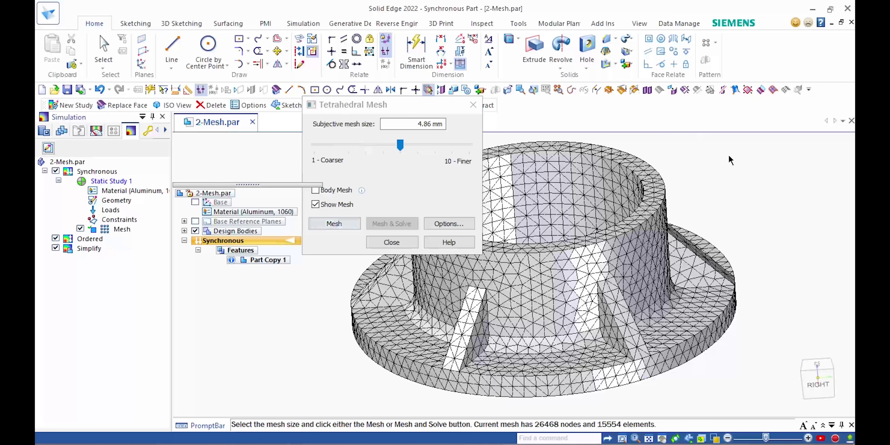
# - Examine the new mesh at the same rib's outer end on the flange rim, and close the mesh dialog
pyautogui.scroll(5, 701, 178)
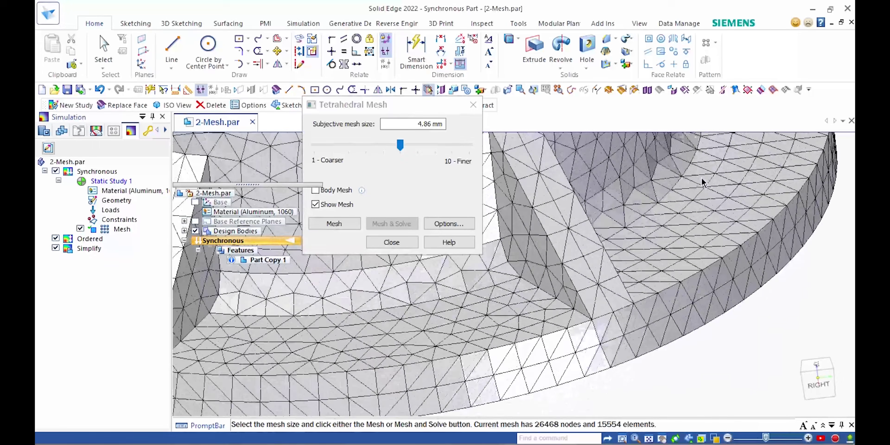
pyautogui.scroll(5, 701, 178)
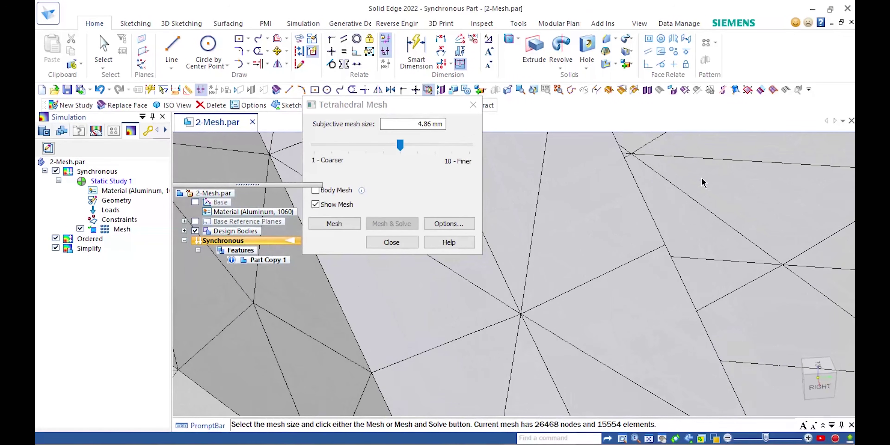
pyautogui.scroll(-3, 702, 181)
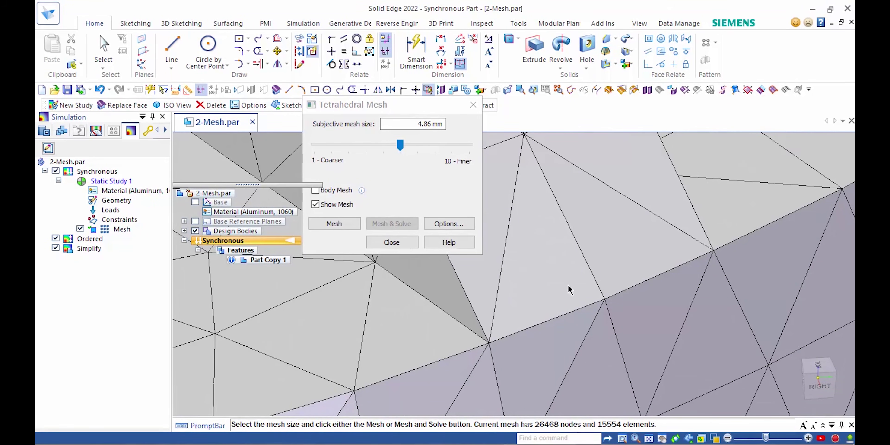
pyautogui.click(391, 242)
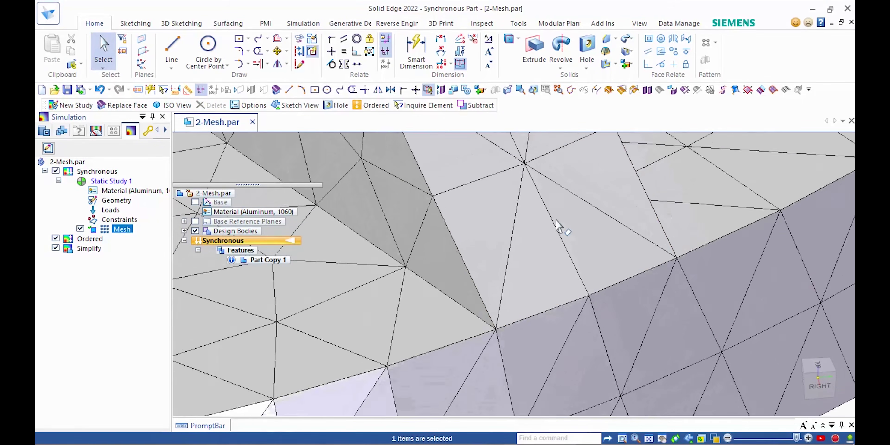
pyautogui.scroll(10, 560, 226)
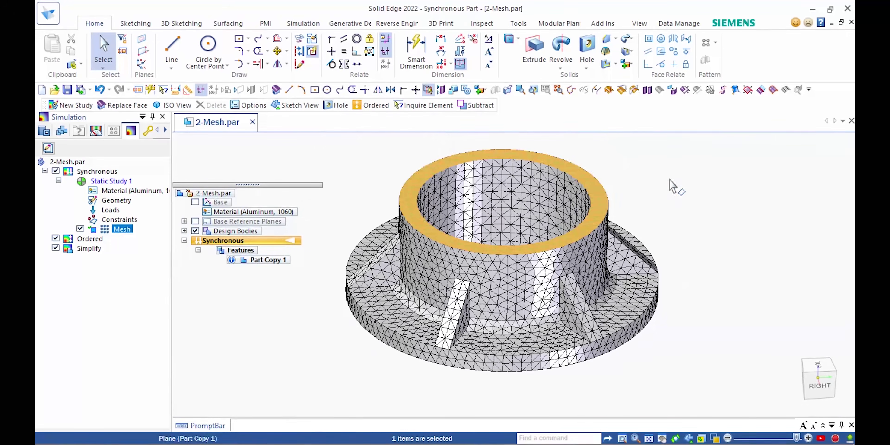
pyautogui.click(693, 189)
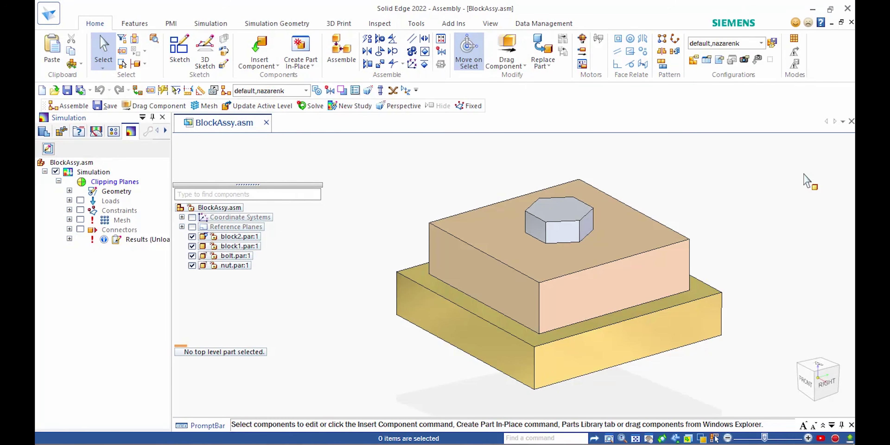
# - In BlockAssy.asm, open the simulation results of the Clipping Planes study
pyautogui.moveTo(421, 195); pyautogui.dragTo(382, 194, button='middle')
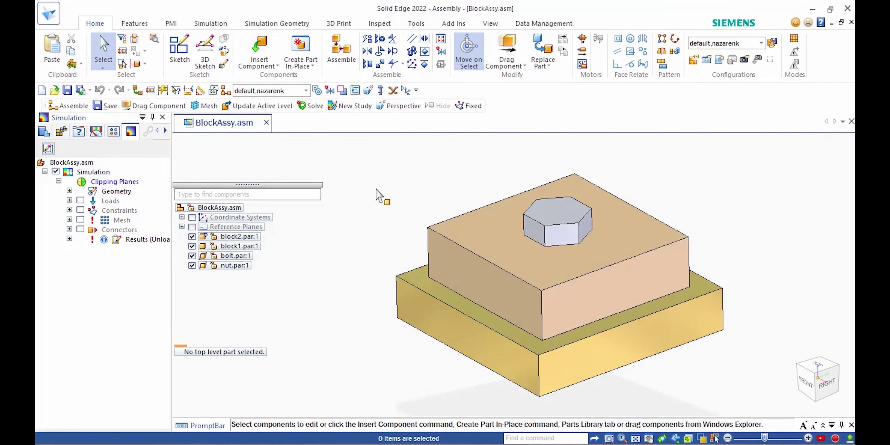
pyautogui.click(145, 239)
pyautogui.rightClick(145, 239)
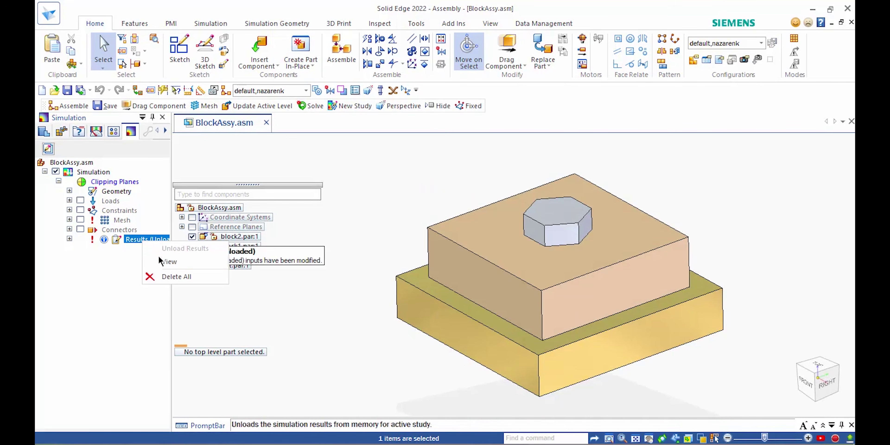
pyautogui.click(166, 262)
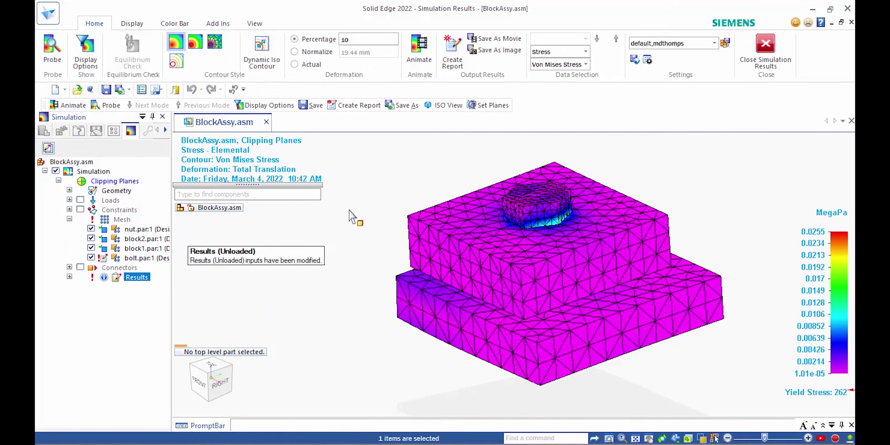
# - Set clipping planes parallel to block1's side face, one beyond the far side and one through the bolt at about 50 mm offset
pyautogui.moveTo(365, 200); pyautogui.dragTo(365, 209, button='middle')
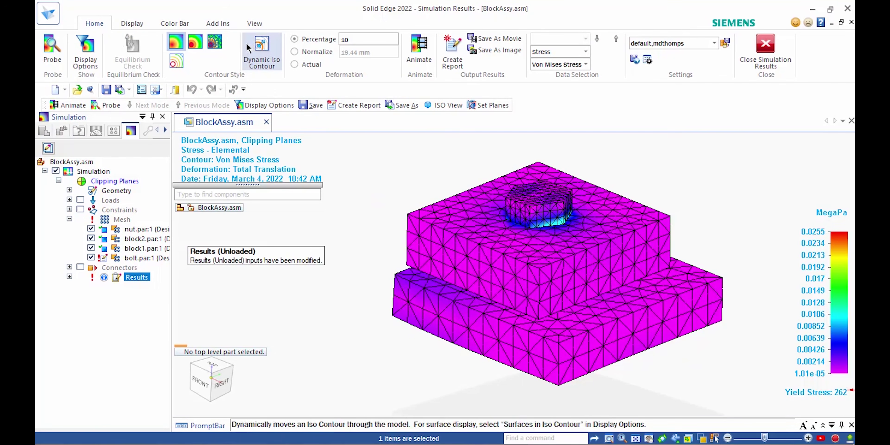
pyautogui.click(255, 23)
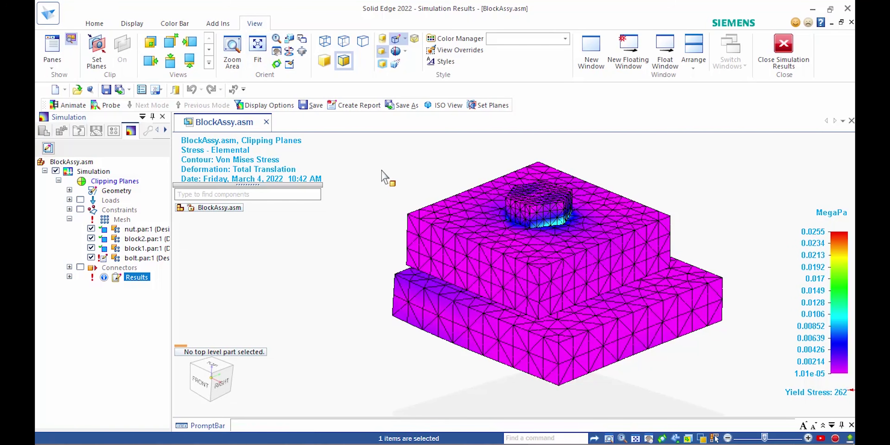
pyautogui.click(98, 61)
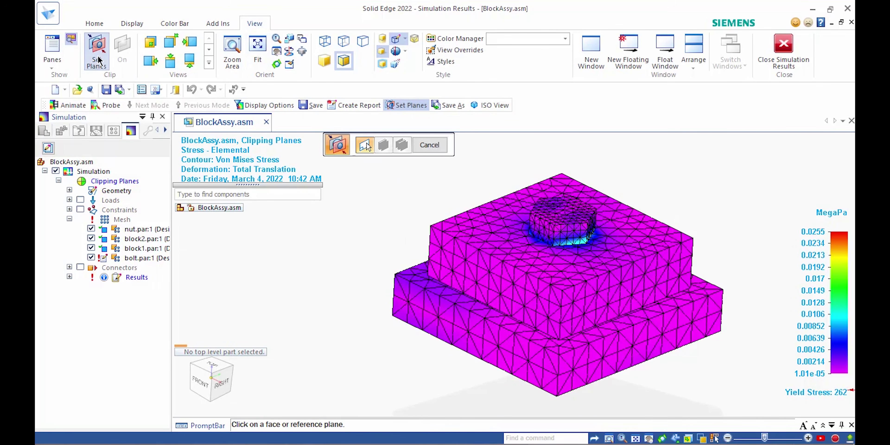
pyautogui.click(470, 257)
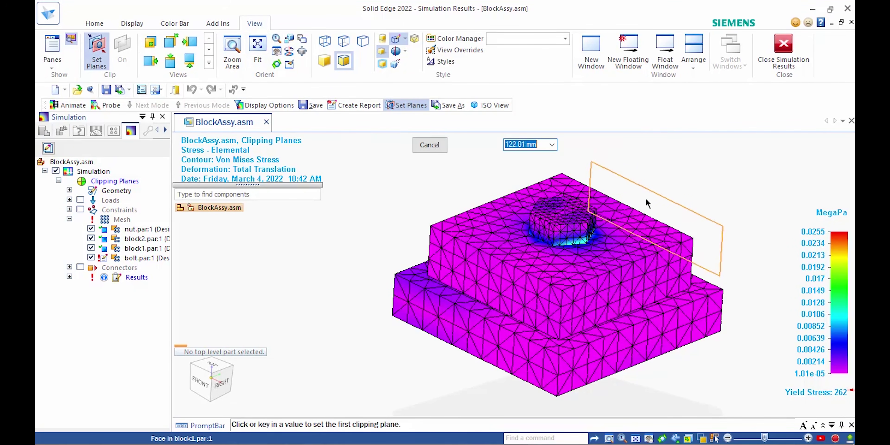
pyautogui.click(676, 187)
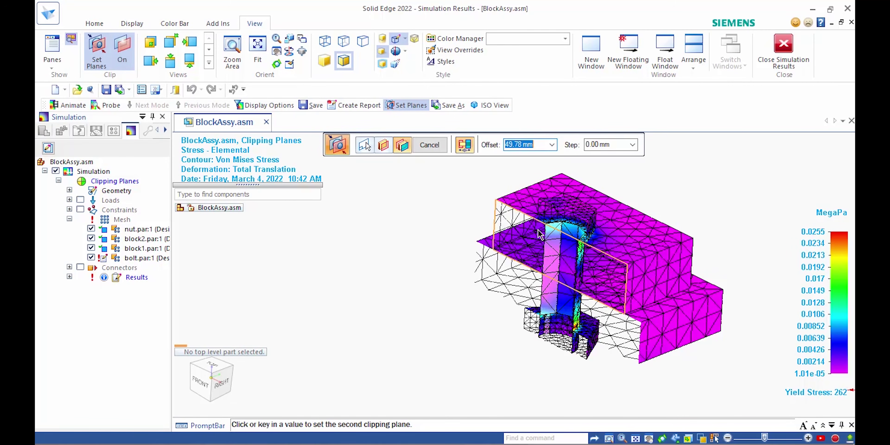
pyautogui.click(536, 231)
pyautogui.click(422, 151)
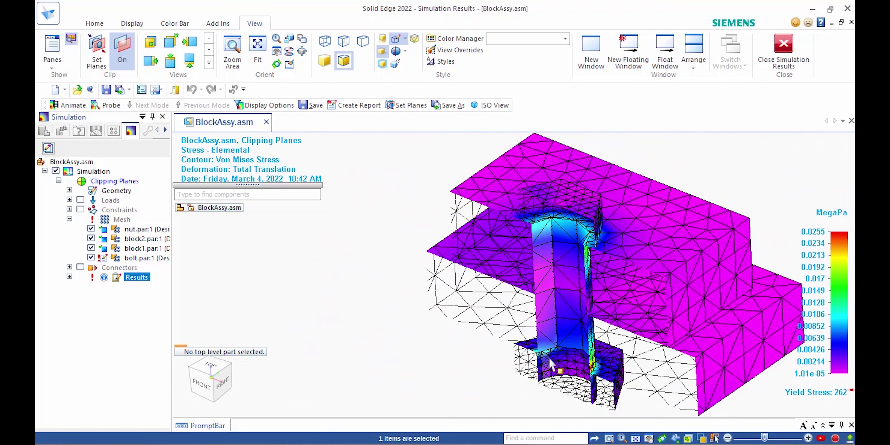
# - Return to the assembly, turn off Generate only Surface results for the Clipping Planes study, and solve it again
pyautogui.click(778, 55)
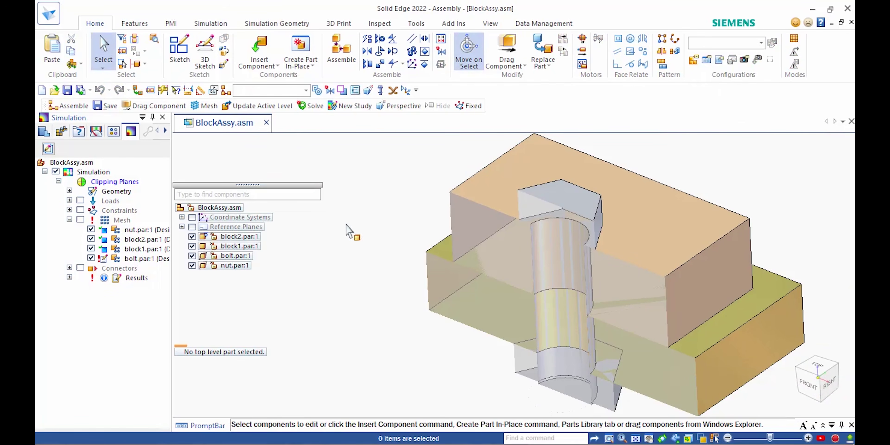
pyautogui.rightClick(114, 182)
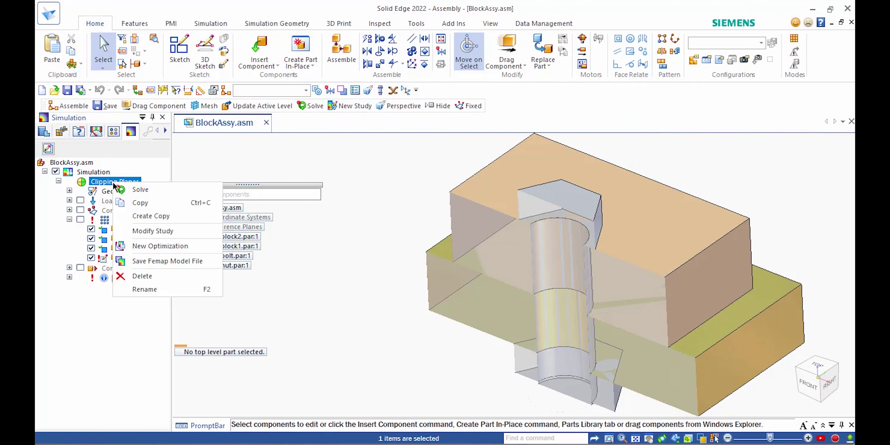
pyautogui.click(143, 233)
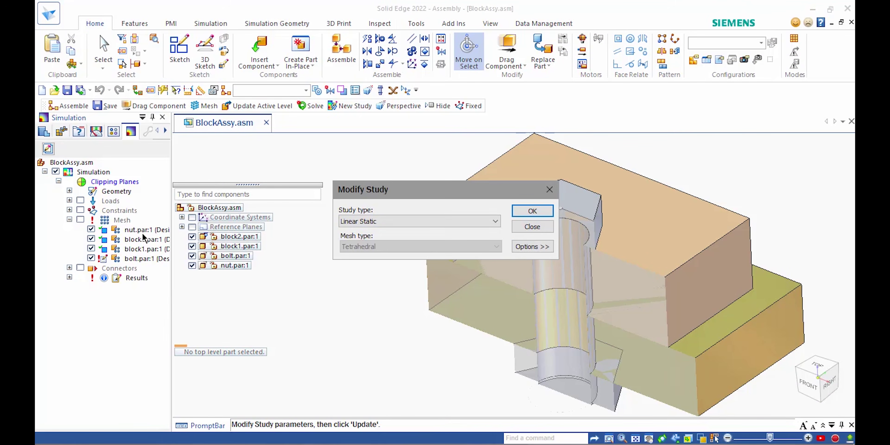
pyautogui.moveTo(472, 188); pyautogui.dragTo(345, 25)
pyautogui.click(398, 83)
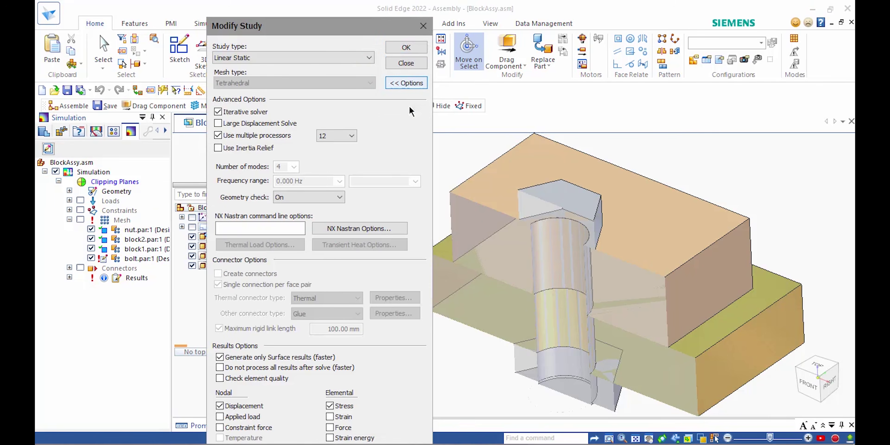
pyautogui.click(219, 357)
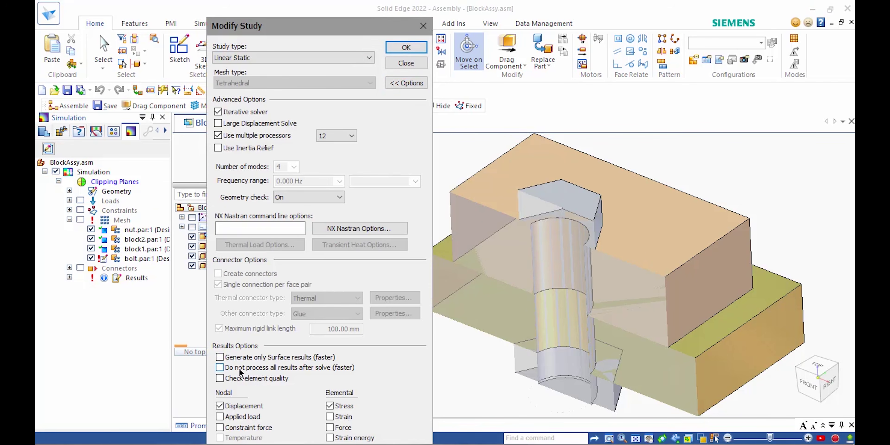
pyautogui.click(407, 49)
pyautogui.rightClick(118, 183)
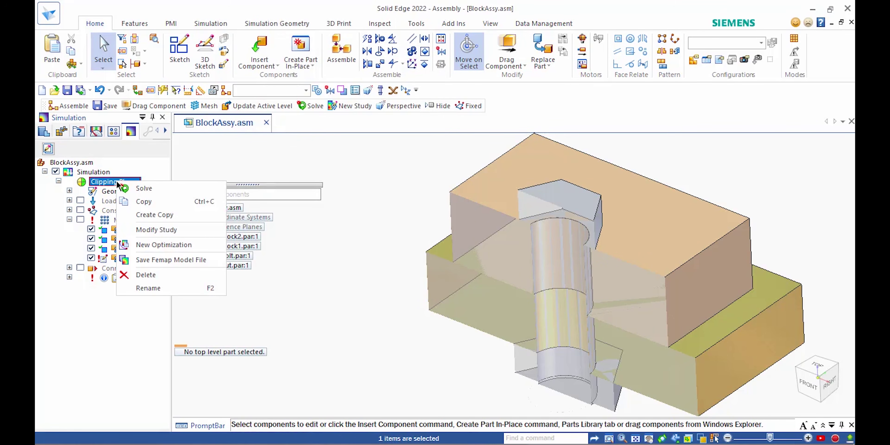
pyautogui.click(139, 189)
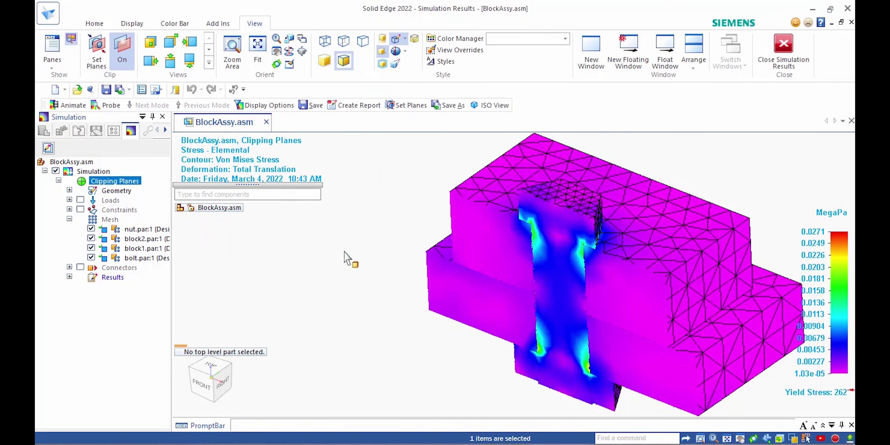
# - Expand the BlockAssy.asm component list and turn off clipping in the results view
pyautogui.doubleClick(201, 208)
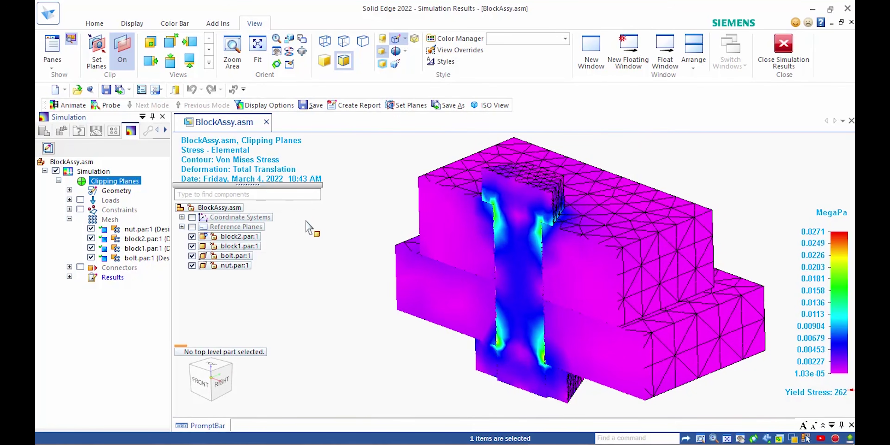
pyautogui.click(127, 63)
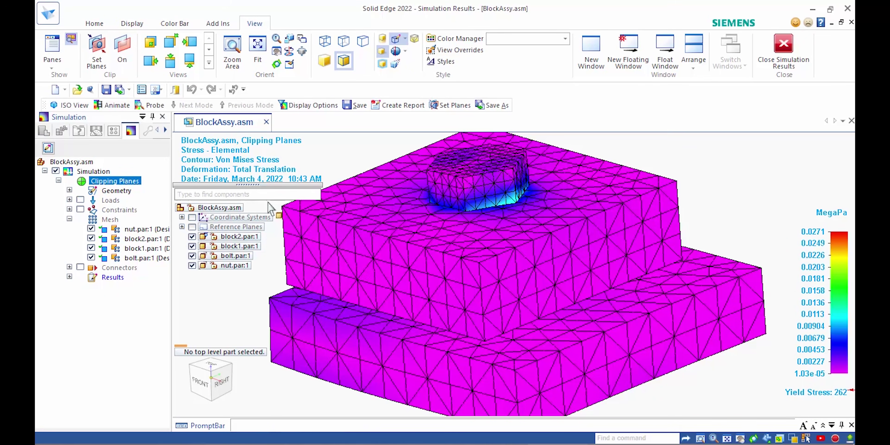
pyautogui.scroll(-4, 644, 155)
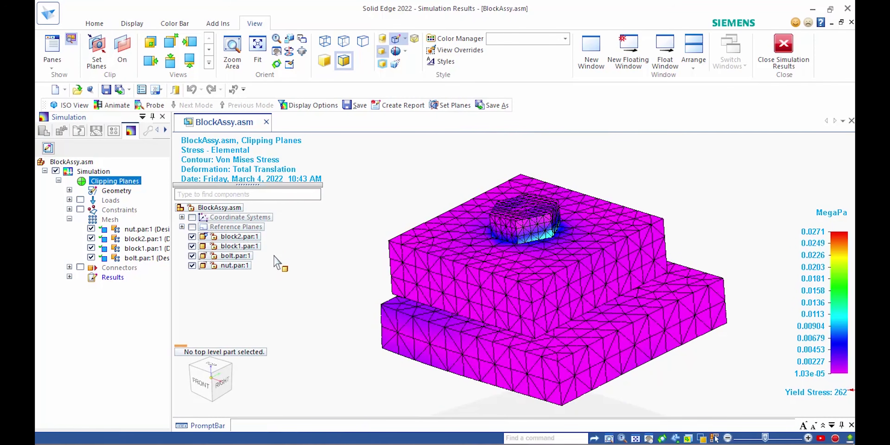
# - Hide the block2, block1, bolt and nut components in the BlockAssy.asm component list
pyautogui.click(192, 236)
pyautogui.click(192, 245)
pyautogui.click(192, 256)
pyautogui.click(192, 265)
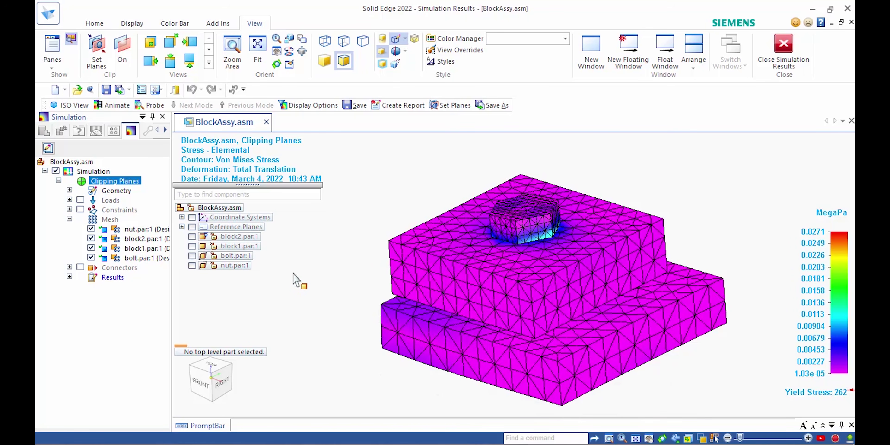
# - Hide the nut, block2 and block1 meshes in the study, fit the remaining bolt in an isometric view, and turn clipping back on
pyautogui.click(92, 229)
pyautogui.click(91, 239)
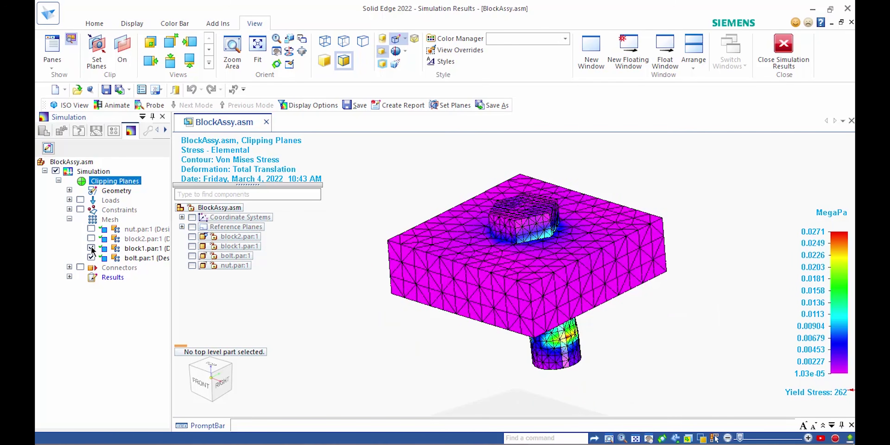
pyautogui.click(91, 248)
pyautogui.hotkey('ctrl', 'f')
pyautogui.hotkey('ctrl', 'i')
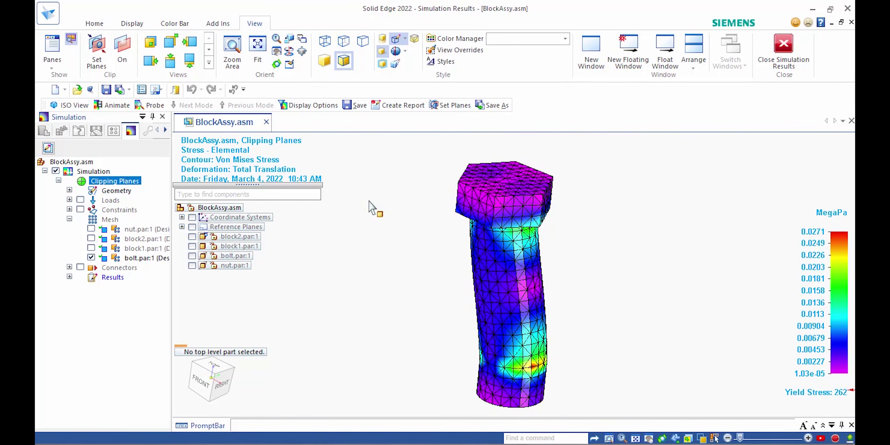
pyautogui.click(123, 55)
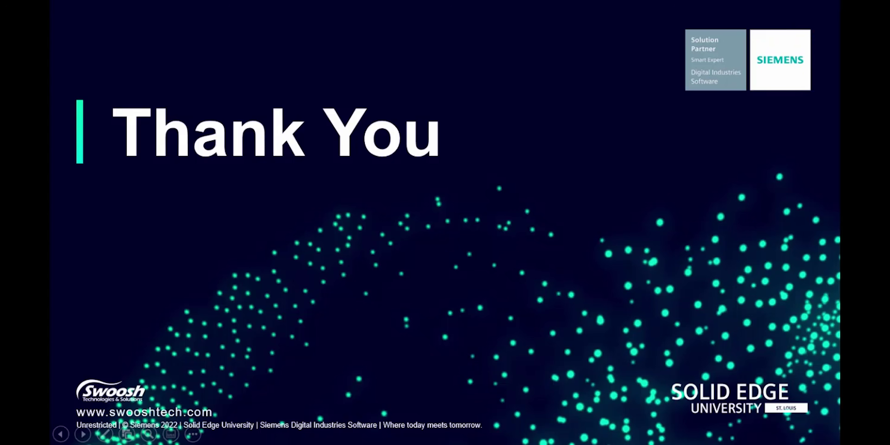
pyautogui.press('Right')
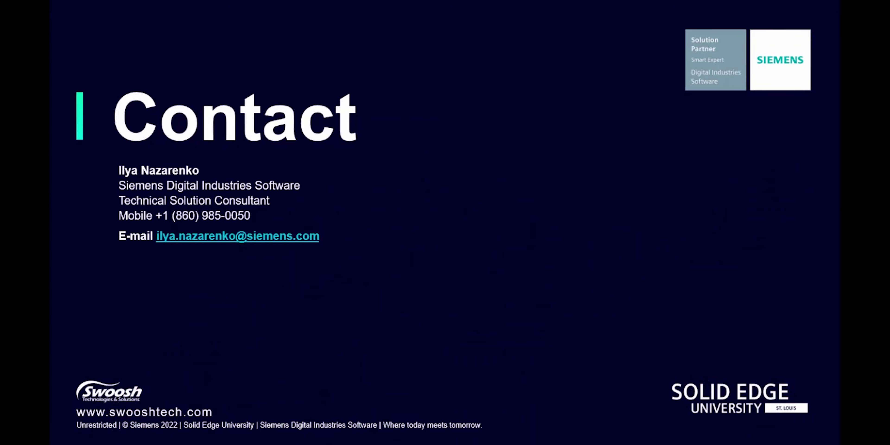